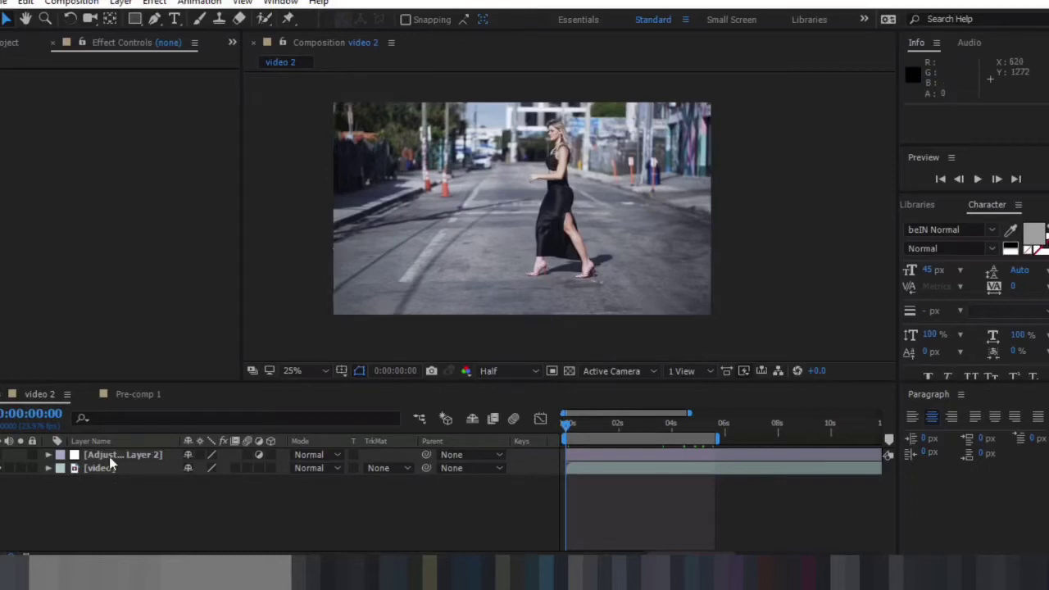
- Show Adjustment Layer 2's six masks, view her upper body at 100%, and select Mask 1
{"action": "left_click", "coordinate": [109, 465]}
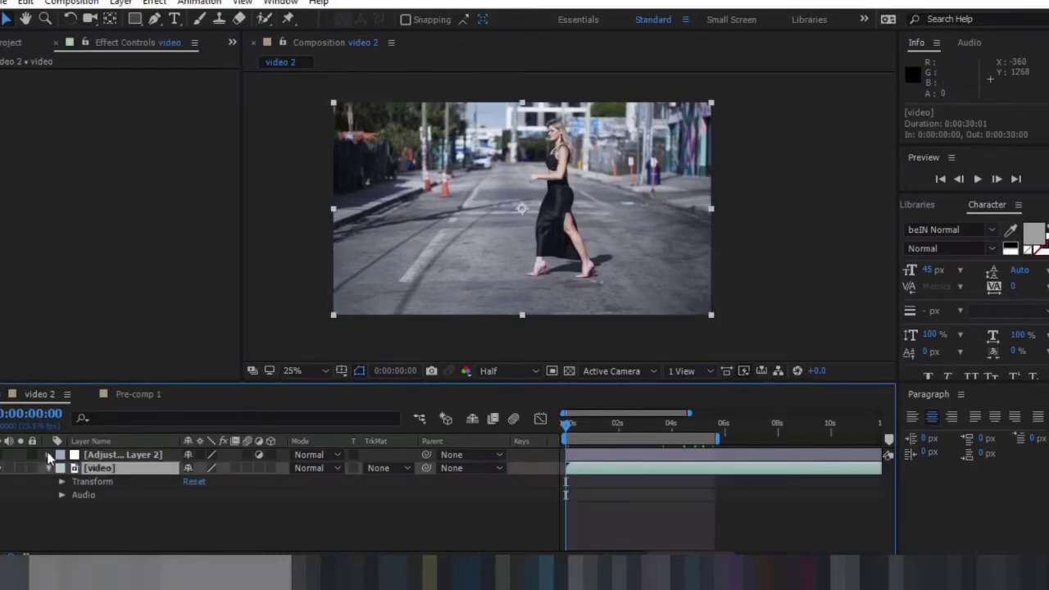
{"action": "left_click", "coordinate": [50, 459]}
{"action": "left_click", "coordinate": [200, 2]}
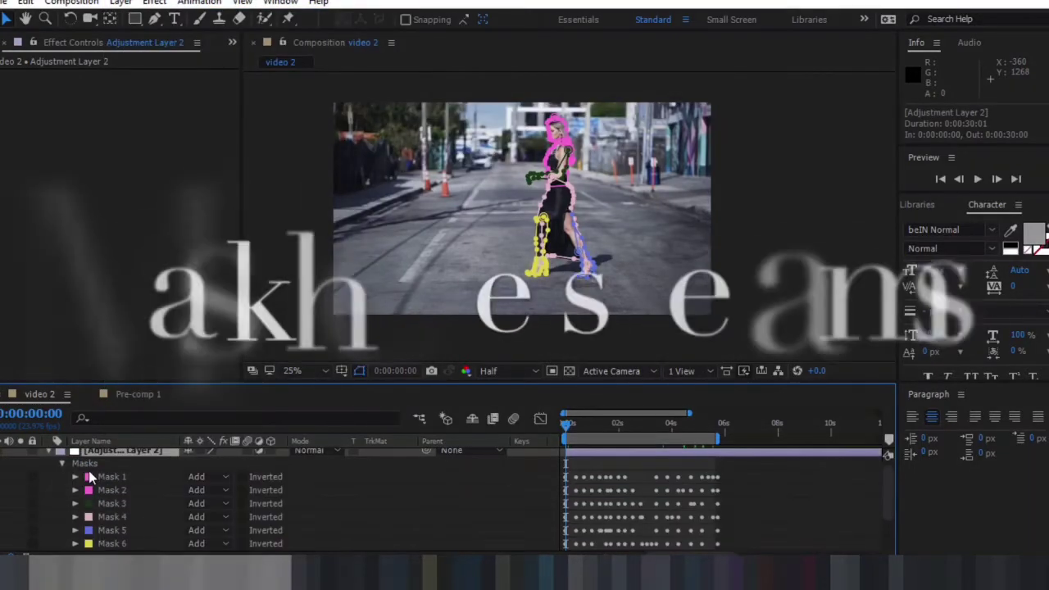
{"action": "scroll", "coordinate": [558, 211], "scroll_direction": "up", "scroll_amount": 4}
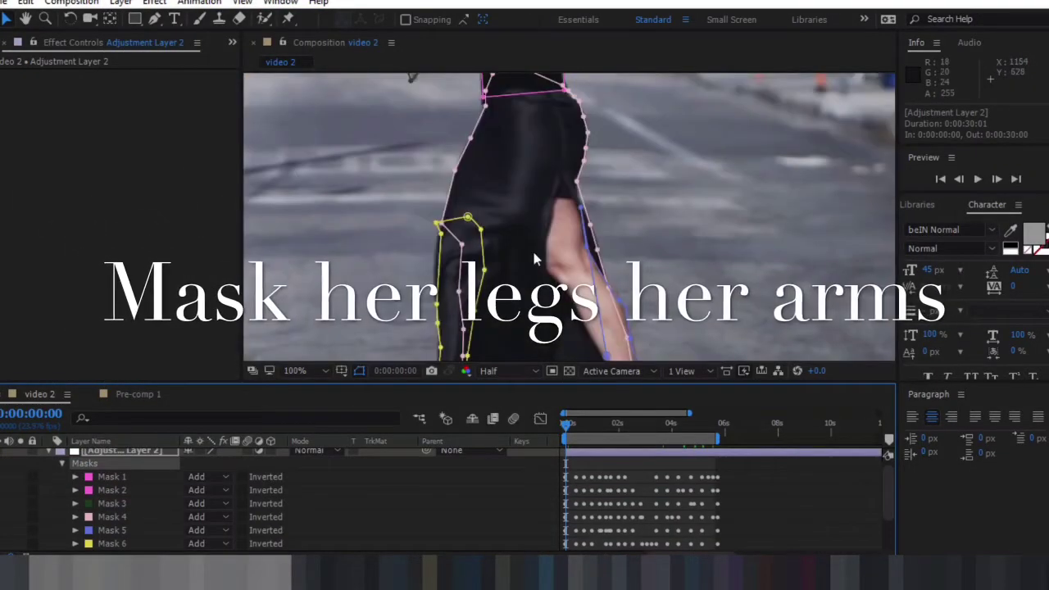
{"action": "mouse_move", "coordinate": [623, 41]}
{"action": "left_mouse_down"}
{"action": "mouse_move", "coordinate": [627, 229]}
{"action": "mouse_move", "coordinate": [623, 41]}
{"action": "left_mouse_up"}
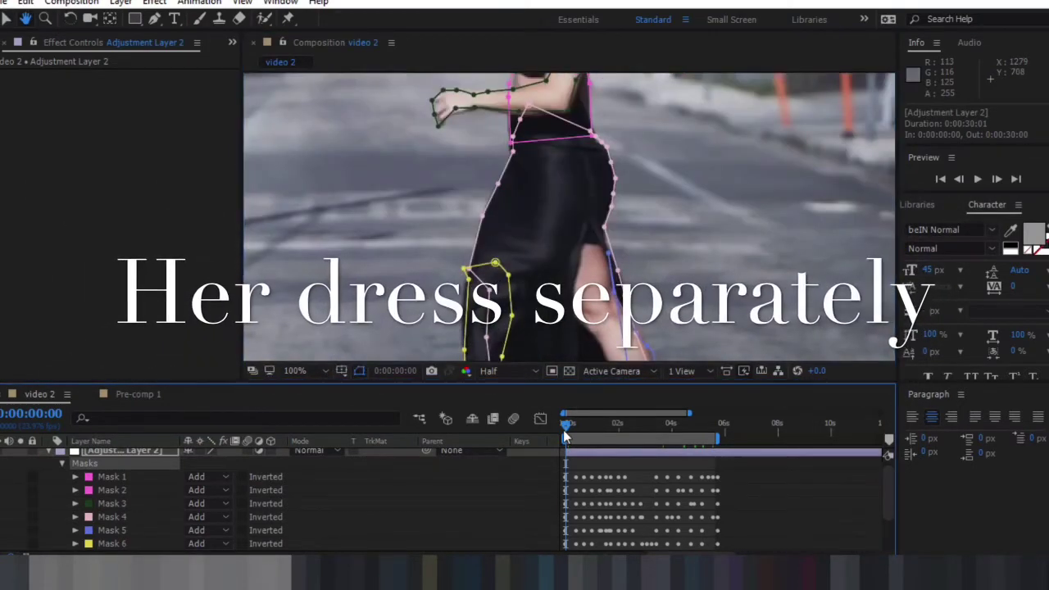
{"action": "left_click", "coordinate": [6, 18]}
{"action": "left_click", "coordinate": [112, 477]}
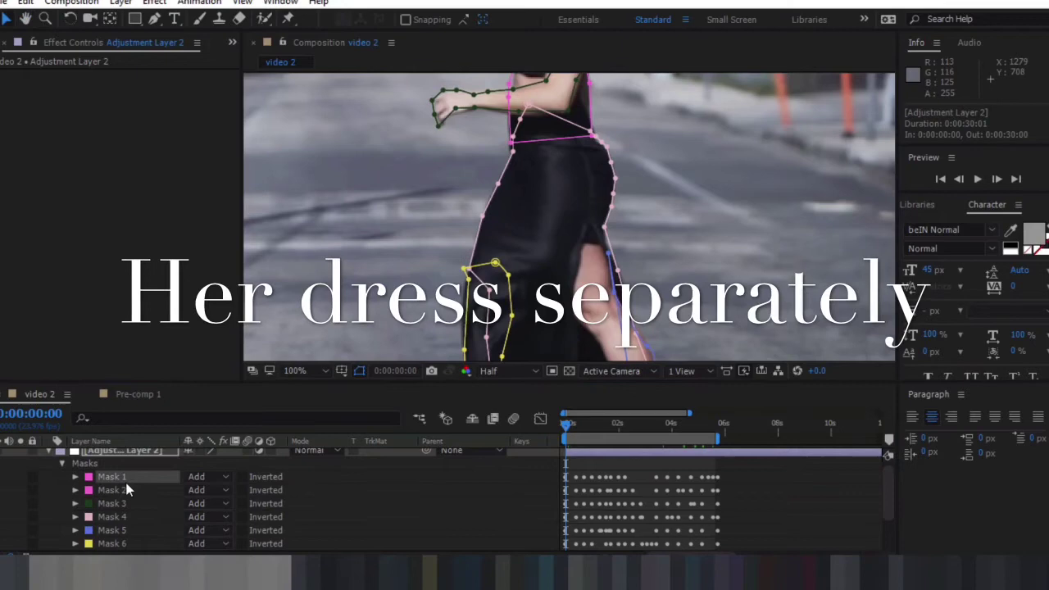
- Pan to her face, expand Mask 1's path, and zoom the timeline to the first seconds
{"action": "key", "text": "h"}
{"action": "left_click_drag", "start_coordinate": [540, 33], "coordinate": [541, 142]}
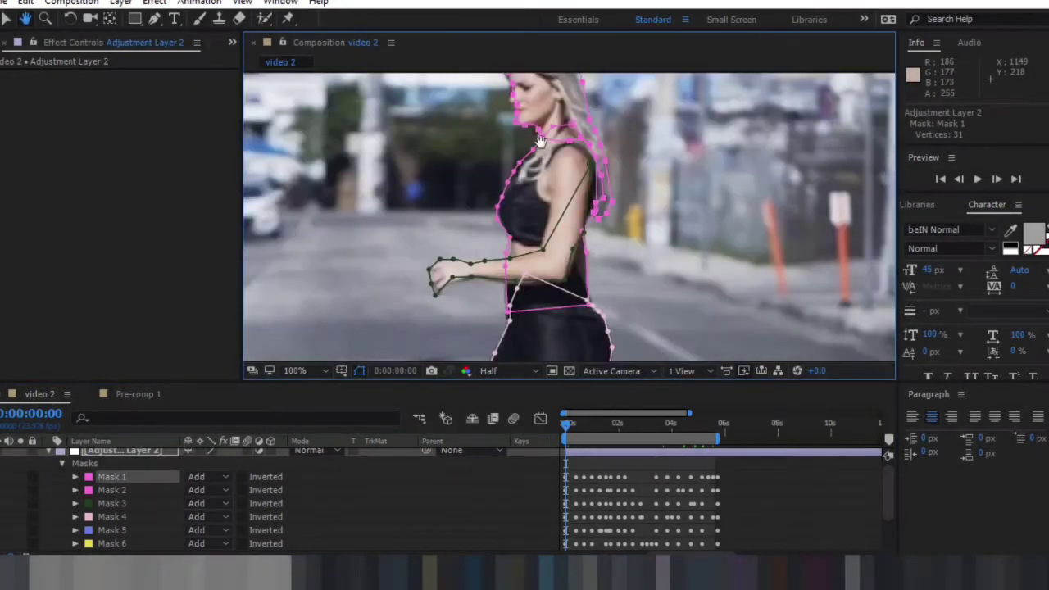
{"action": "key", "text": "v"}
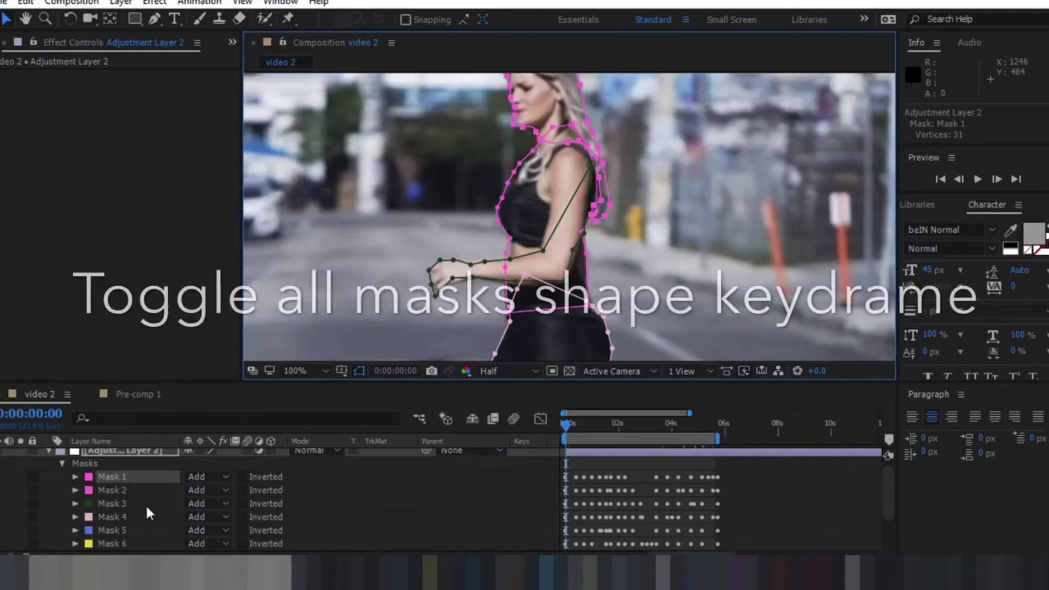
{"action": "left_click", "coordinate": [75, 477]}
{"action": "left_click_drag", "start_coordinate": [689, 414], "coordinate": [606, 414]}
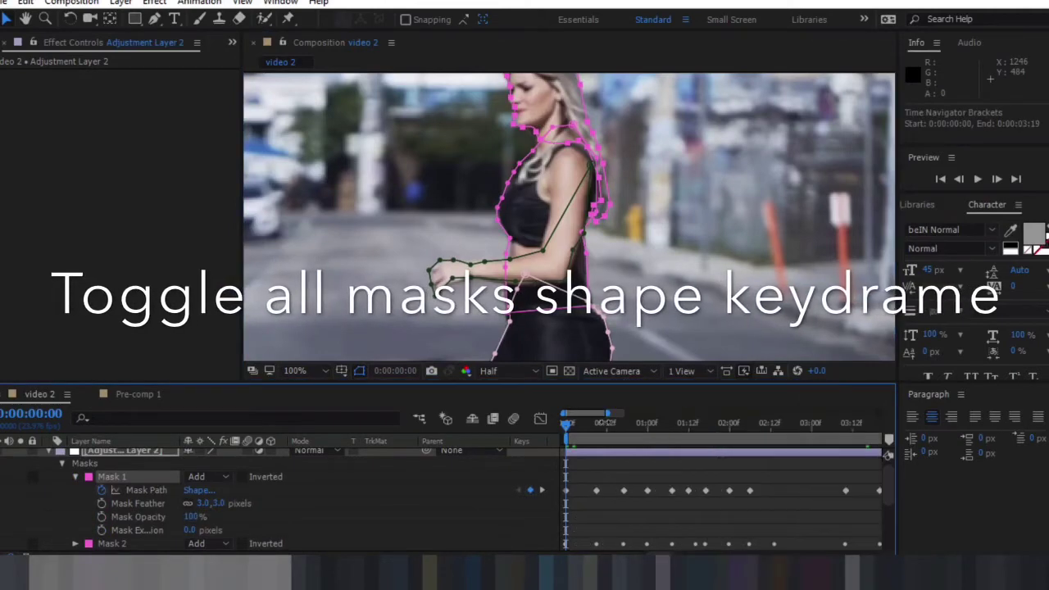
{"action": "left_click", "coordinate": [120, 488]}
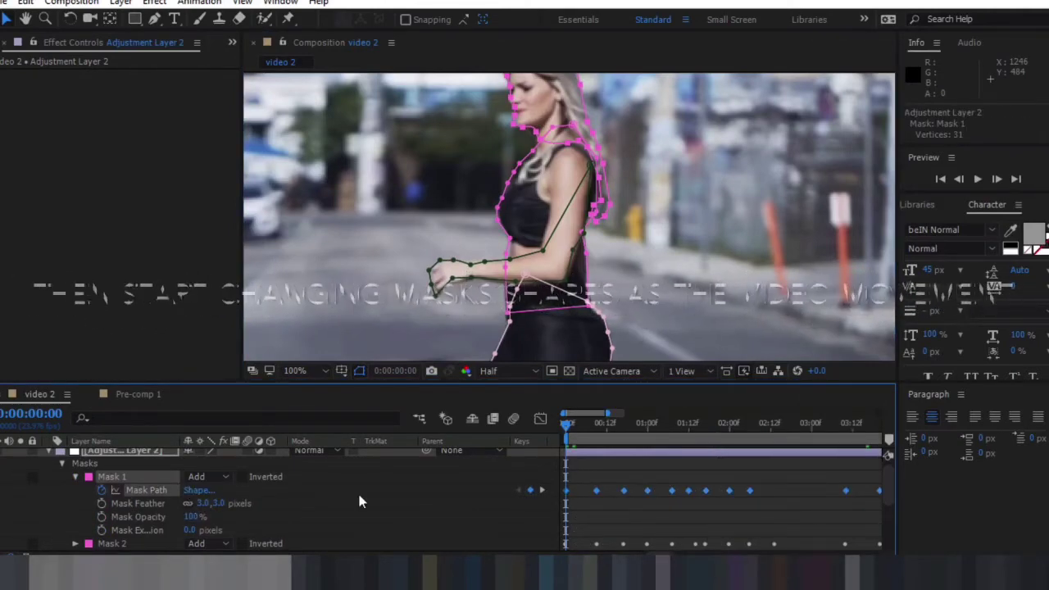
- Select Mask 2 and then Mask 3 in the mask list
{"action": "scroll", "coordinate": [50, 459], "scroll_direction": "down", "scroll_amount": 3}
{"action": "left_click", "coordinate": [131, 469]}
{"action": "scroll", "coordinate": [144, 484], "scroll_direction": "up", "scroll_amount": 3}
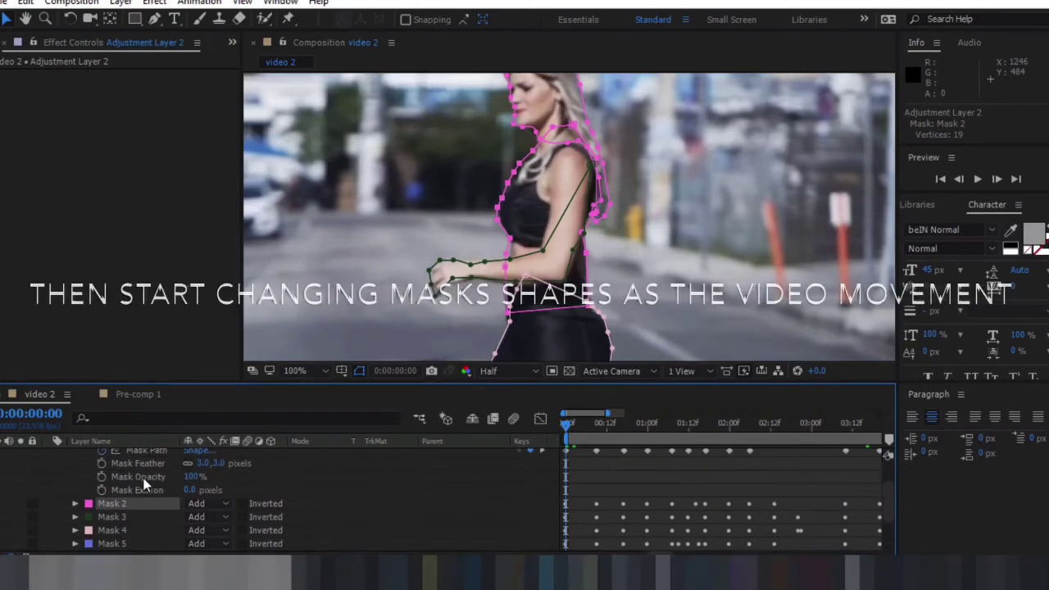
{"action": "scroll", "coordinate": [143, 484], "scroll_direction": "up", "scroll_amount": 3}
{"action": "scroll", "coordinate": [129, 492], "scroll_direction": "down", "scroll_amount": 6}
{"action": "left_click", "coordinate": [154, 480]}
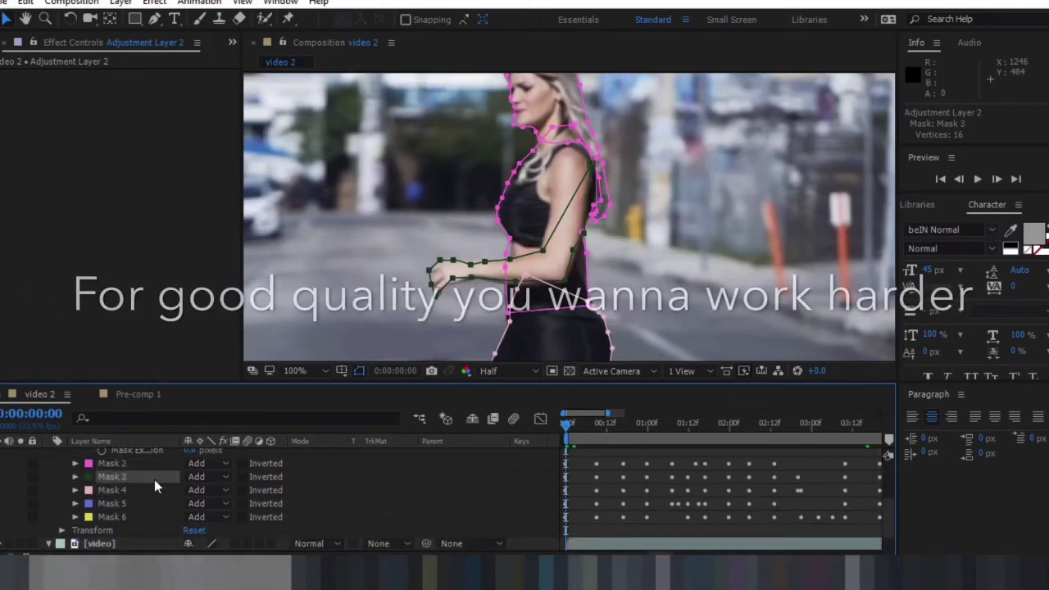
- Pan to her arm and dress and step the playhead to later frames to refit the masks
{"action": "key", "text": "h"}
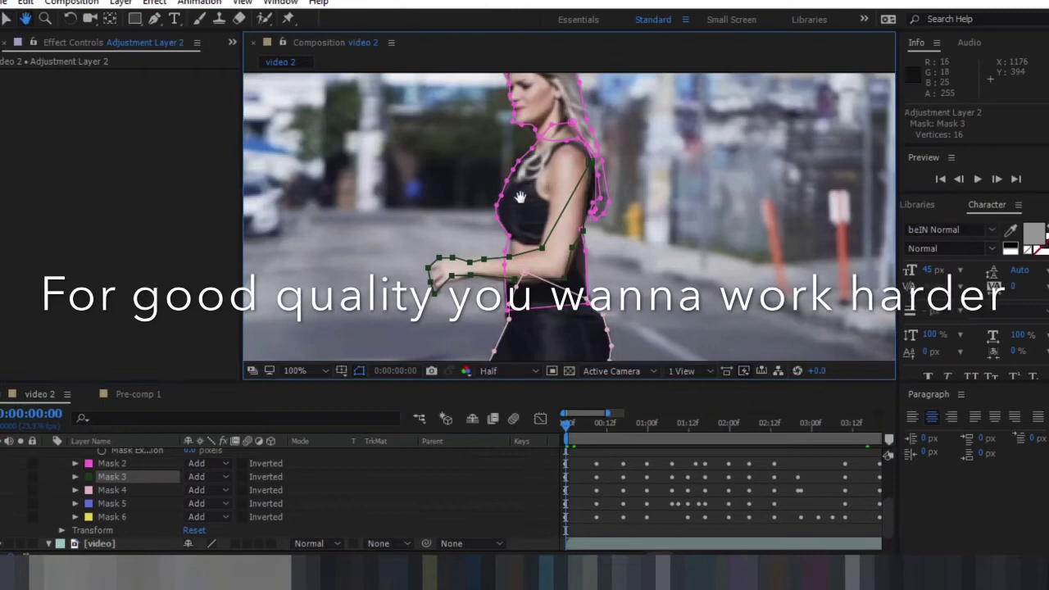
{"action": "left_click_drag", "start_coordinate": [519, 197], "coordinate": [446, 68]}
{"action": "left_click", "coordinate": [591, 431]}
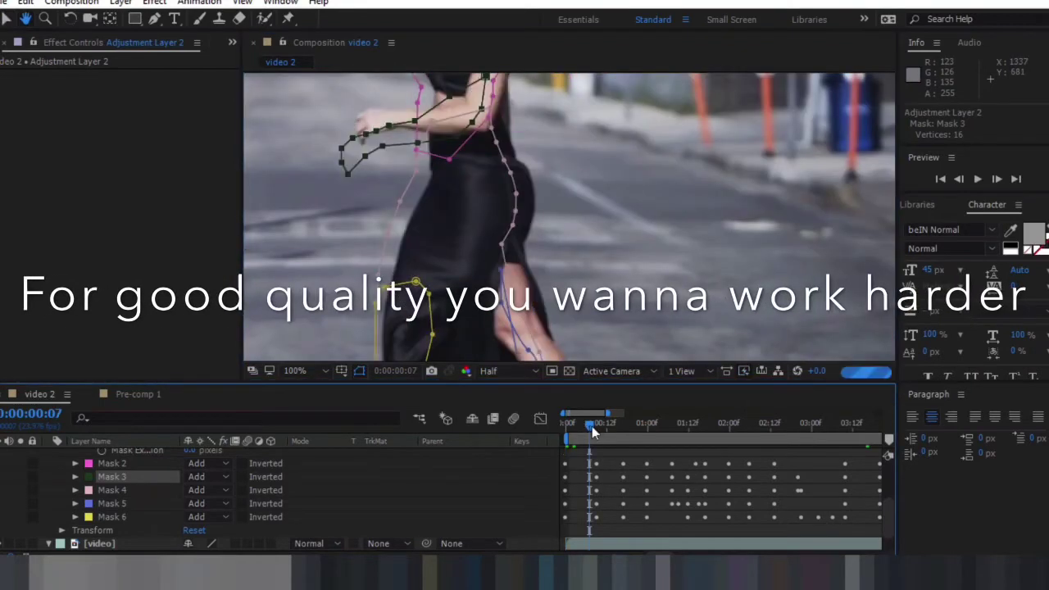
{"action": "left_click_drag", "start_coordinate": [592, 426], "coordinate": [628, 428]}
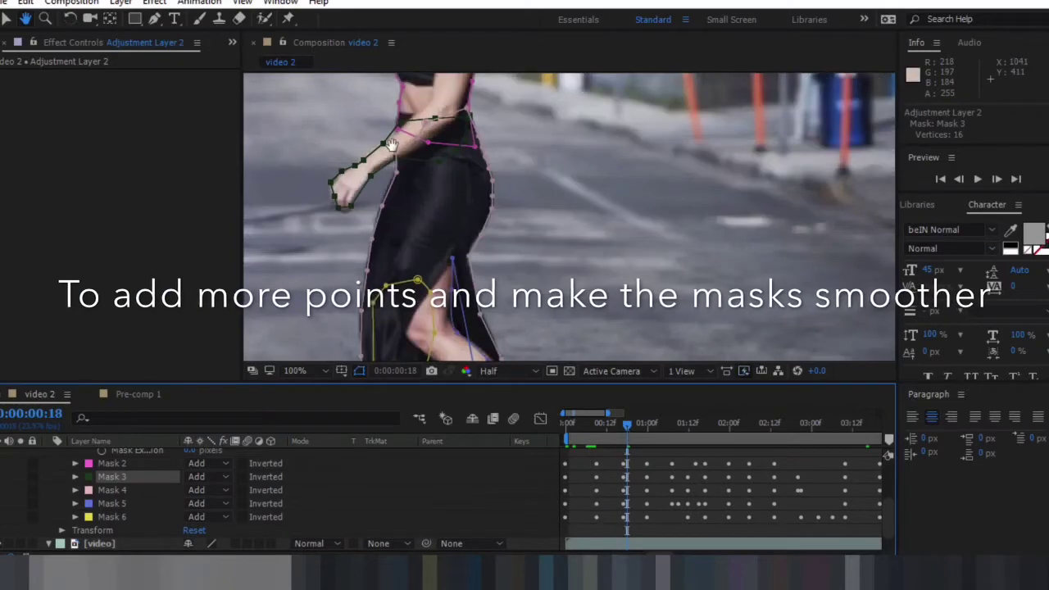
{"action": "key", "text": "v"}
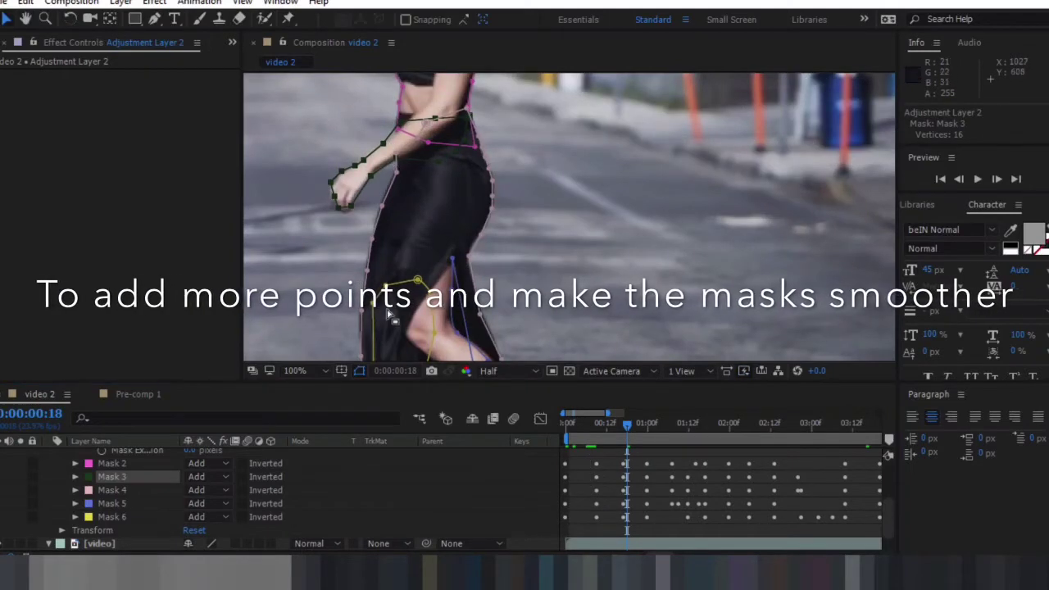
{"action": "left_click", "coordinate": [665, 427]}
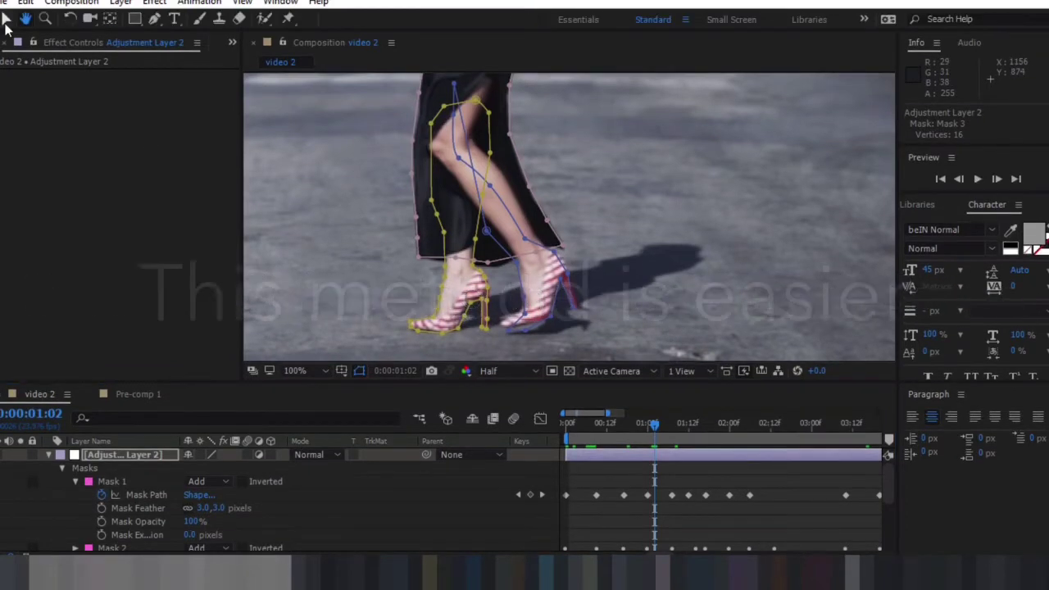
- Collapse Adjustment Layer 2's masks in the timeline
{"action": "left_click", "coordinate": [6, 20]}
{"action": "scroll", "coordinate": [56, 462], "scroll_direction": "down", "scroll_amount": 3}
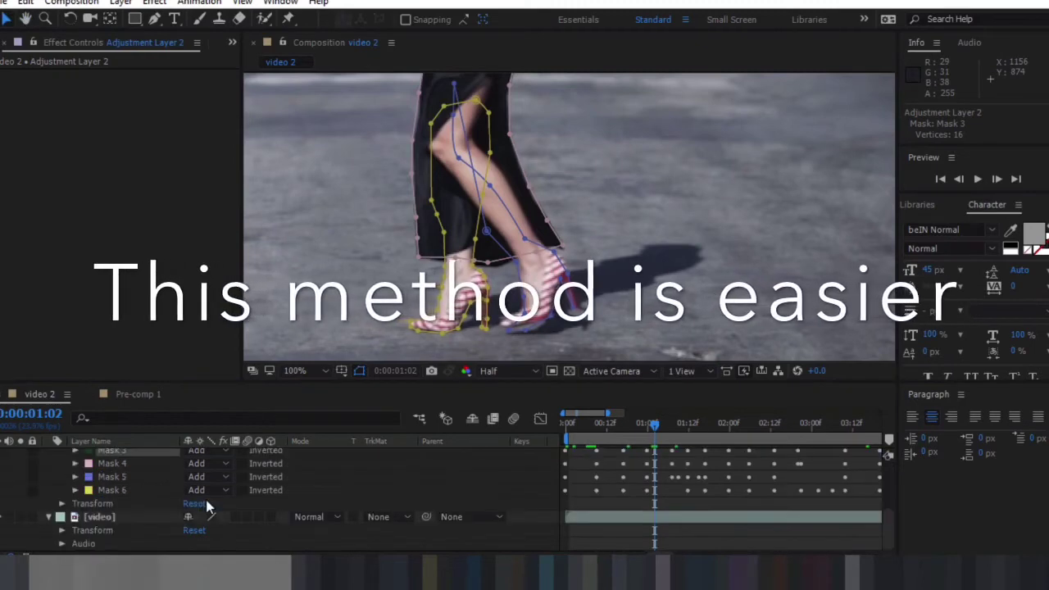
{"action": "scroll", "coordinate": [50, 455], "scroll_direction": "up", "scroll_amount": 3}
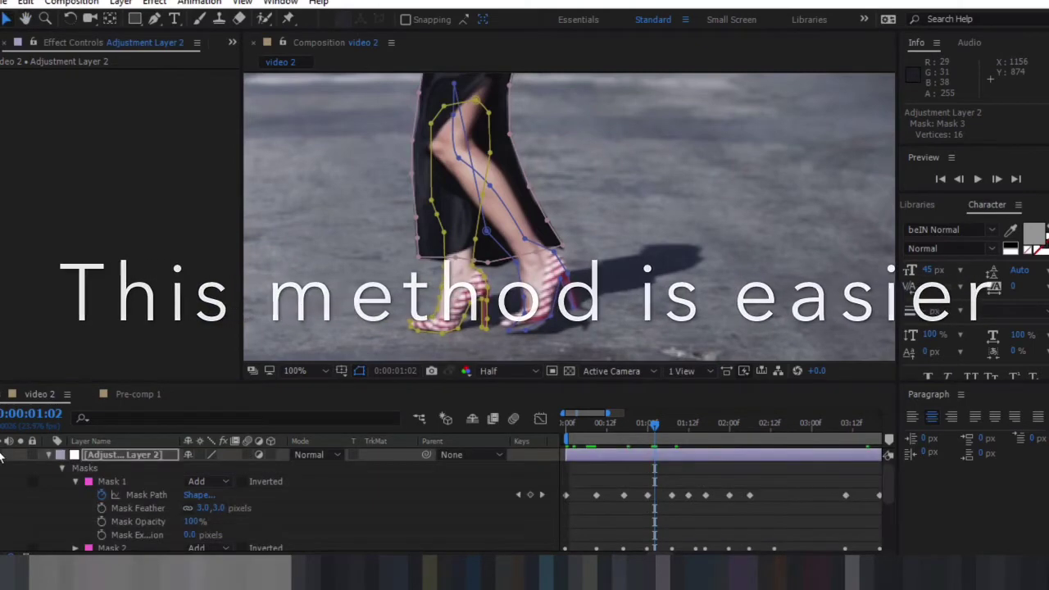
{"action": "left_click", "coordinate": [50, 455]}
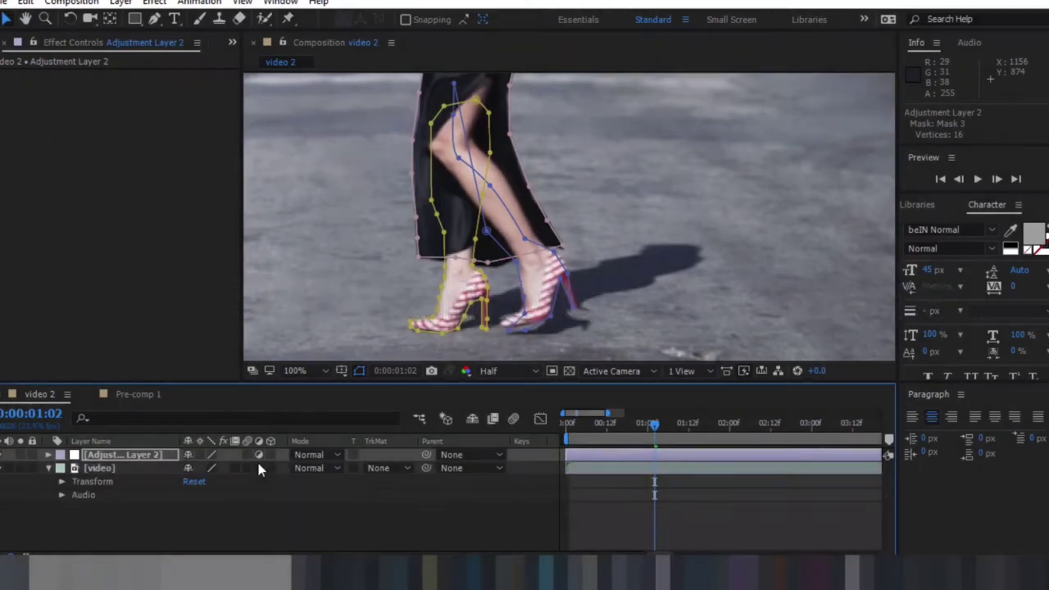
- Set the video layer's TrkMat to Alpha Matte and deselect layers to view the cutout
{"action": "left_click", "coordinate": [379, 469]}
{"action": "left_click", "coordinate": [375, 399]}
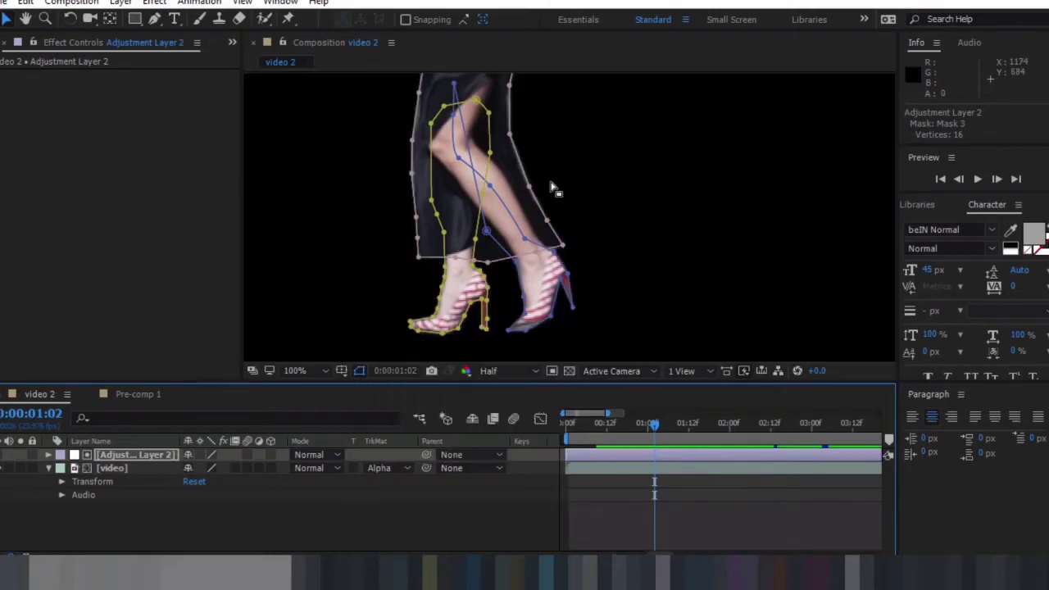
{"action": "scroll", "coordinate": [625, 250], "scroll_direction": "down", "scroll_amount": 4}
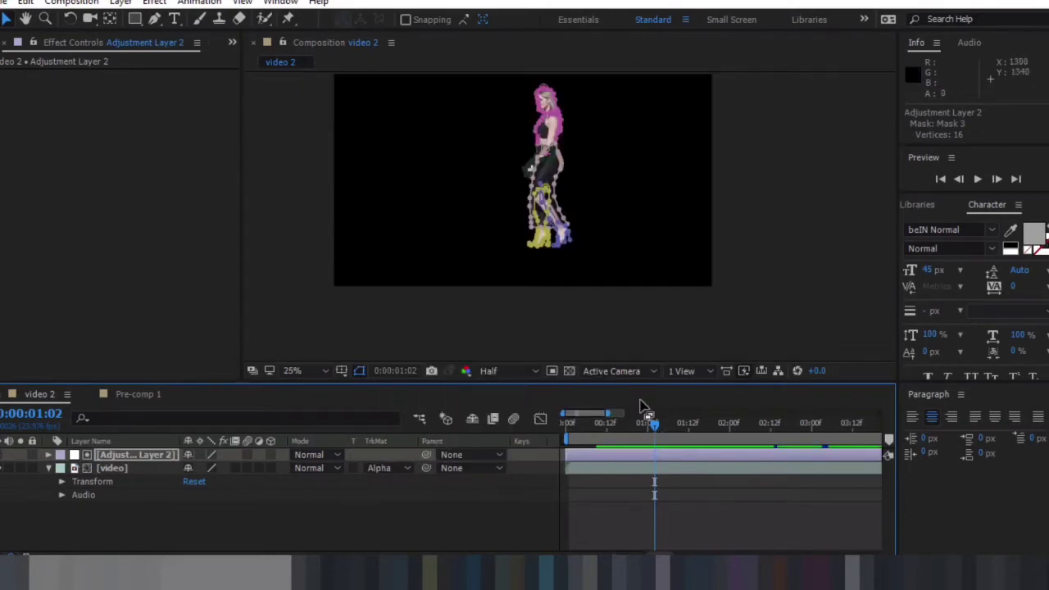
{"action": "left_click", "coordinate": [108, 493]}
{"action": "scroll", "coordinate": [546, 173], "scroll_direction": "up", "scroll_amount": 2}
{"action": "scroll", "coordinate": [534, 166], "scroll_direction": "up", "scroll_amount": 1}
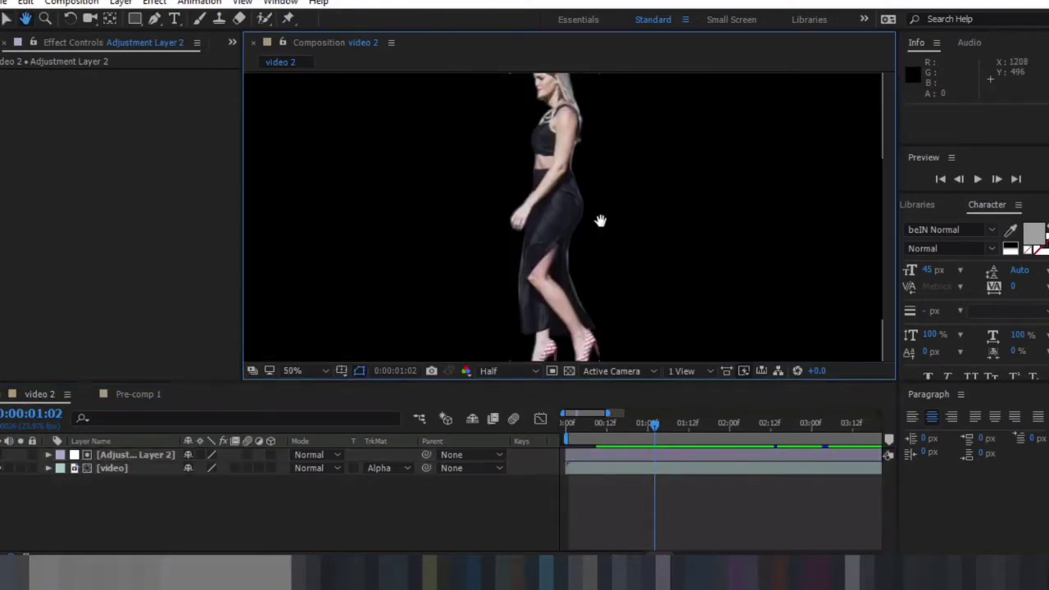
{"action": "scroll", "coordinate": [588, 218], "scroll_direction": "down", "scroll_amount": 1}
{"action": "scroll", "coordinate": [588, 218], "scroll_direction": "down", "scroll_amount": 1}
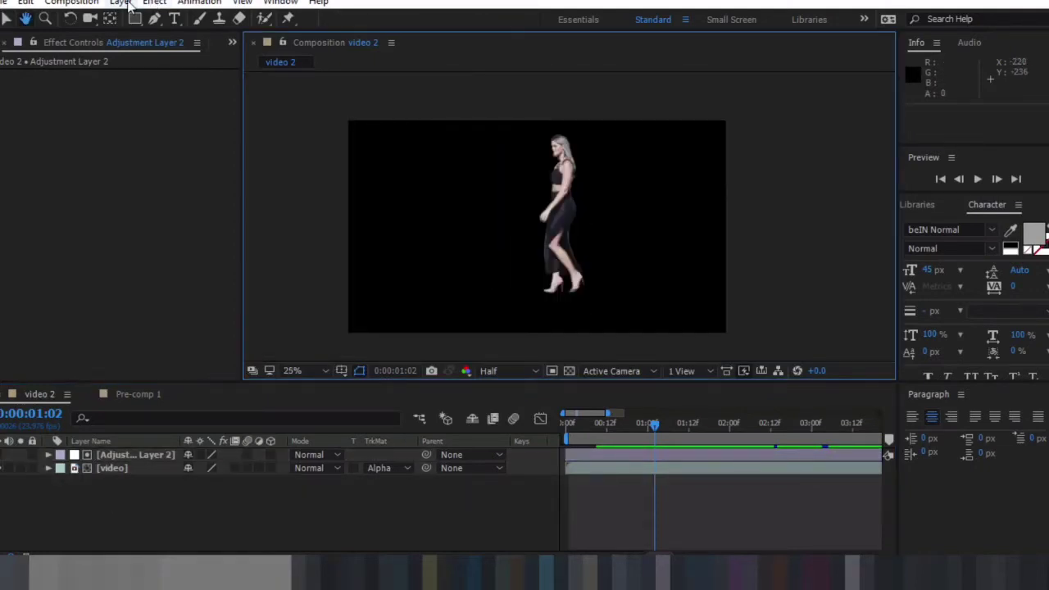
- Create a new lime green solid layer via Layer > New > Solid
{"action": "left_click", "coordinate": [121, 3]}
{"action": "mouse_move", "coordinate": [175, 16]}
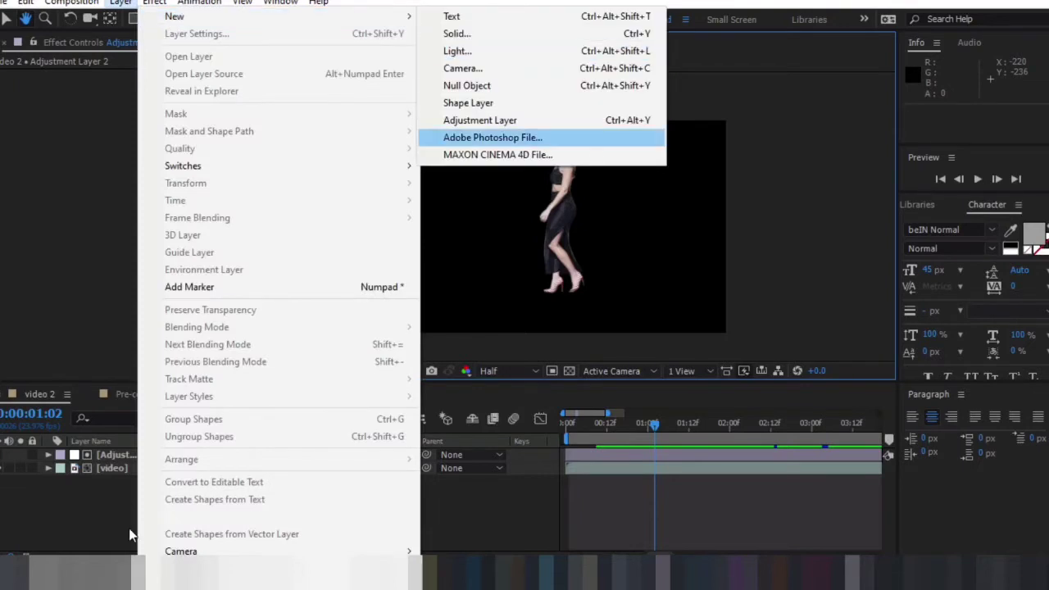
{"action": "left_click", "coordinate": [120, 3]}
{"action": "left_click", "coordinate": [457, 32]}
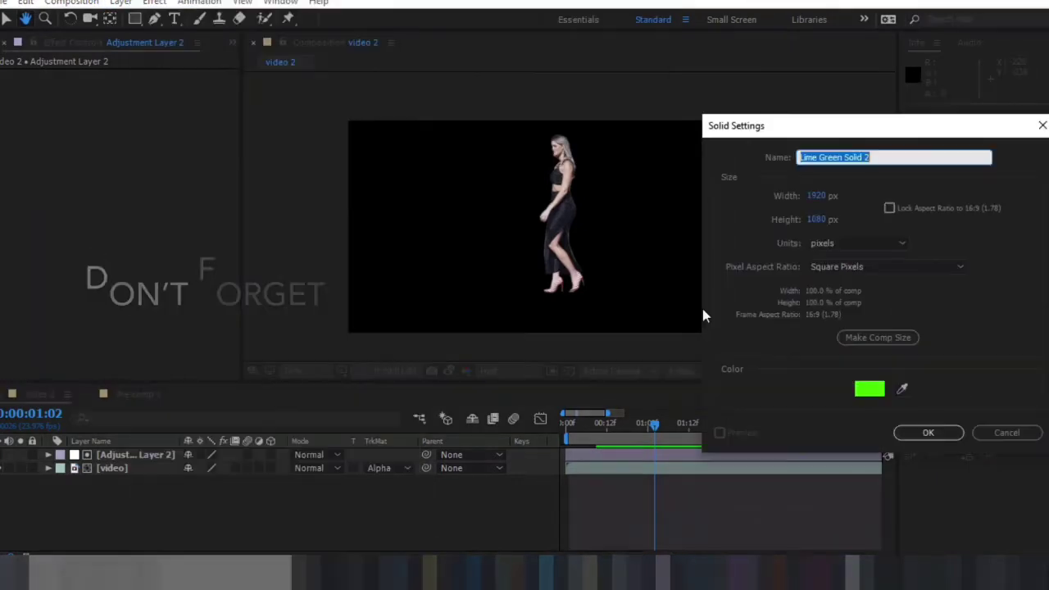
{"action": "left_click", "coordinate": [918, 434]}
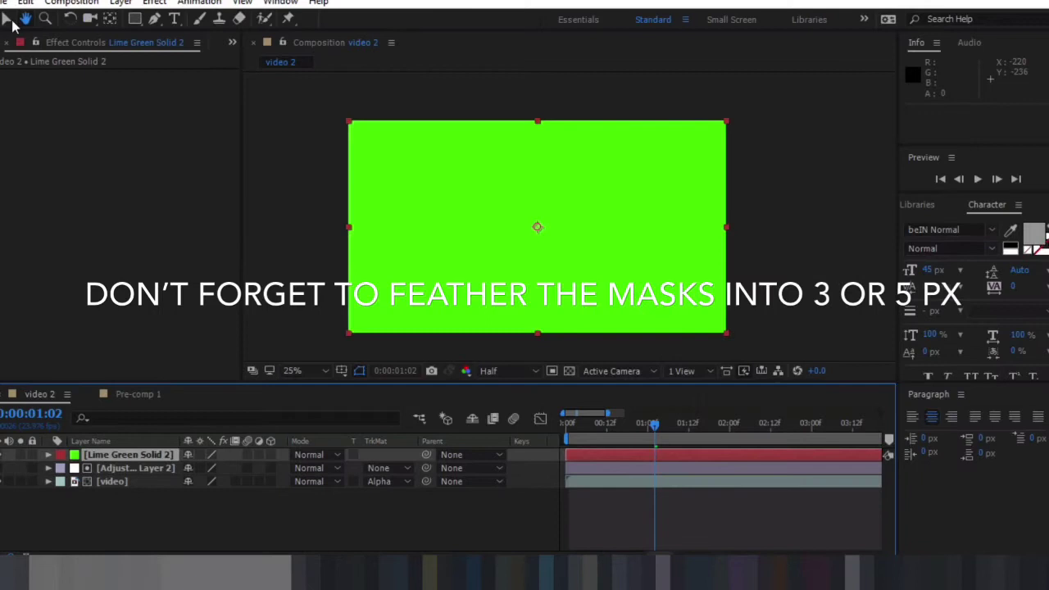
- Move the lime green solid to the bottom of the stack and preview from the start
{"action": "left_click_drag", "start_coordinate": [147, 455], "coordinate": [153, 492]}
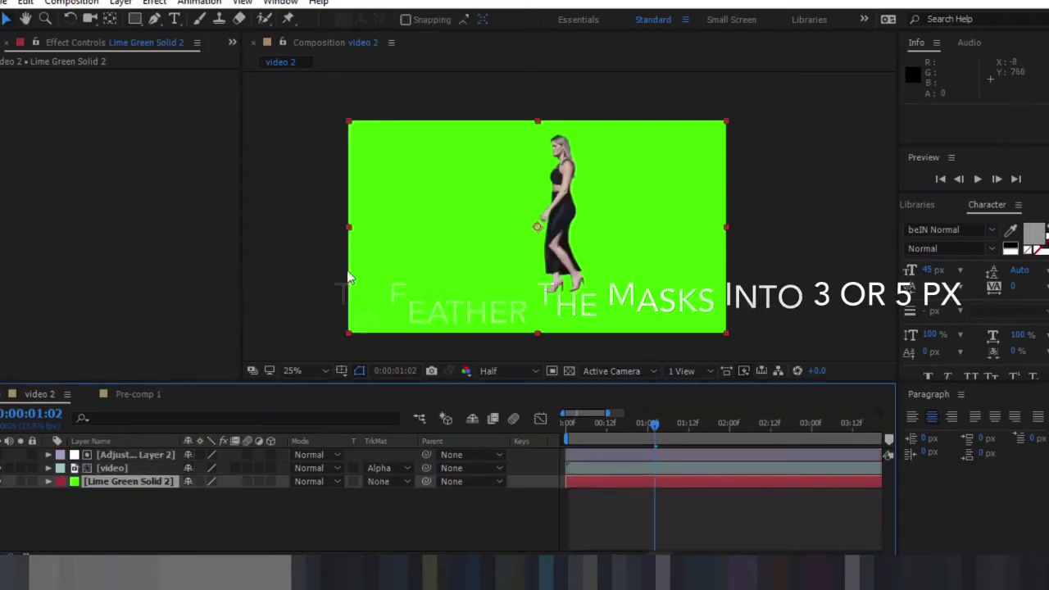
{"action": "left_click", "coordinate": [103, 494]}
{"action": "key", "text": "Home"}
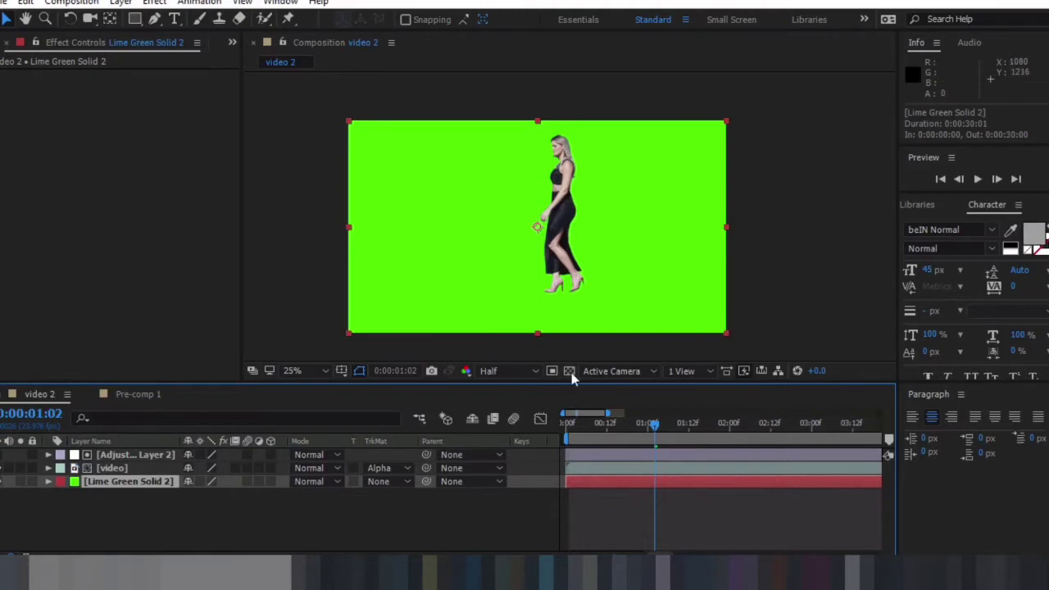
{"action": "key", "text": "space"}
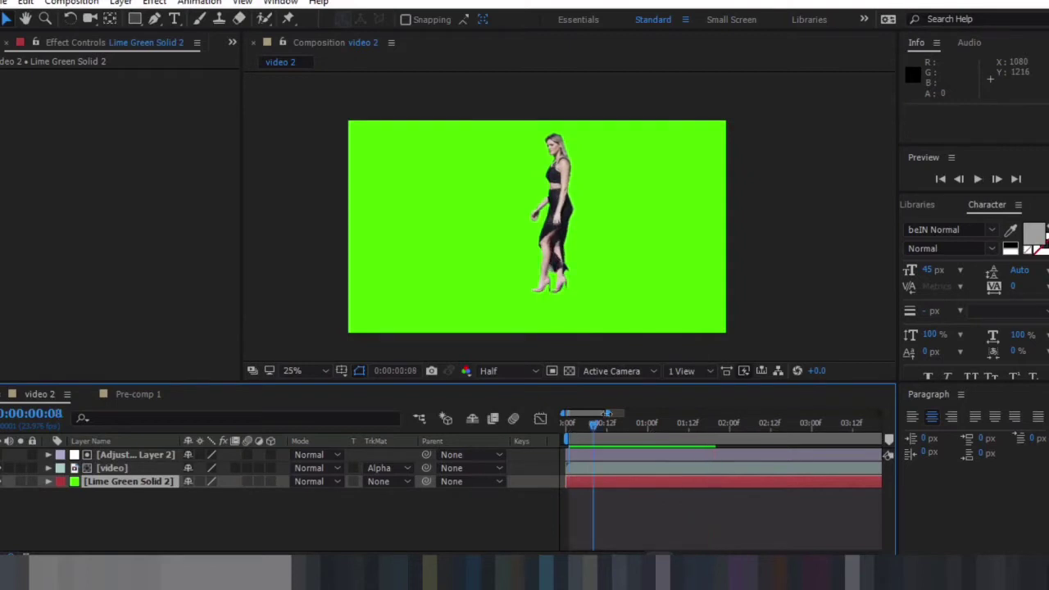
- Zoom the timeline out, play the preview, and check Adjustment Layer 2's mask properties
{"action": "left_click_drag", "start_coordinate": [607, 413], "coordinate": [702, 413]}
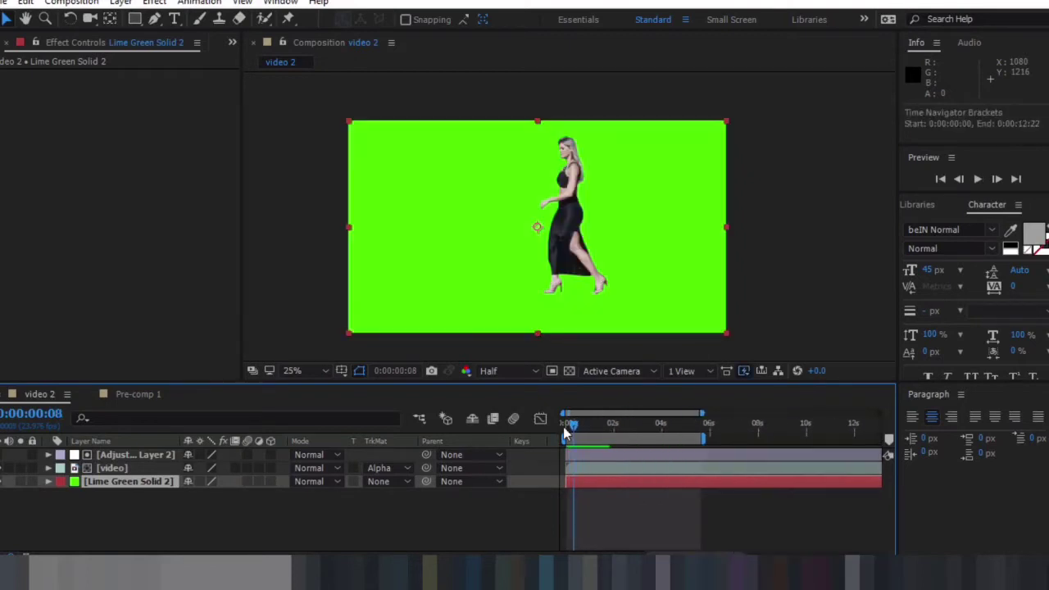
{"action": "key", "text": "space"}
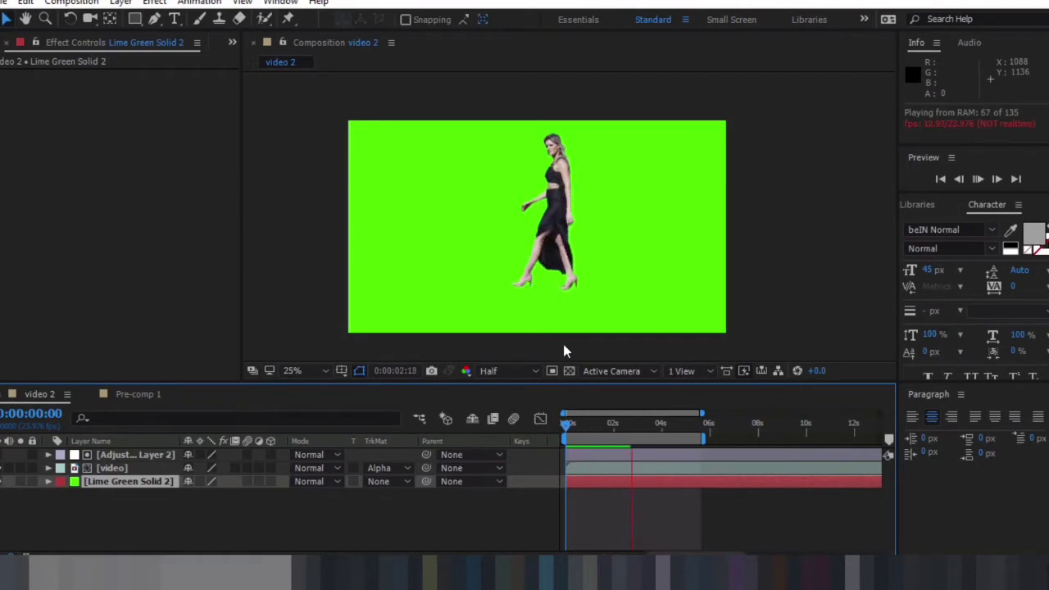
{"action": "key", "text": "space"}
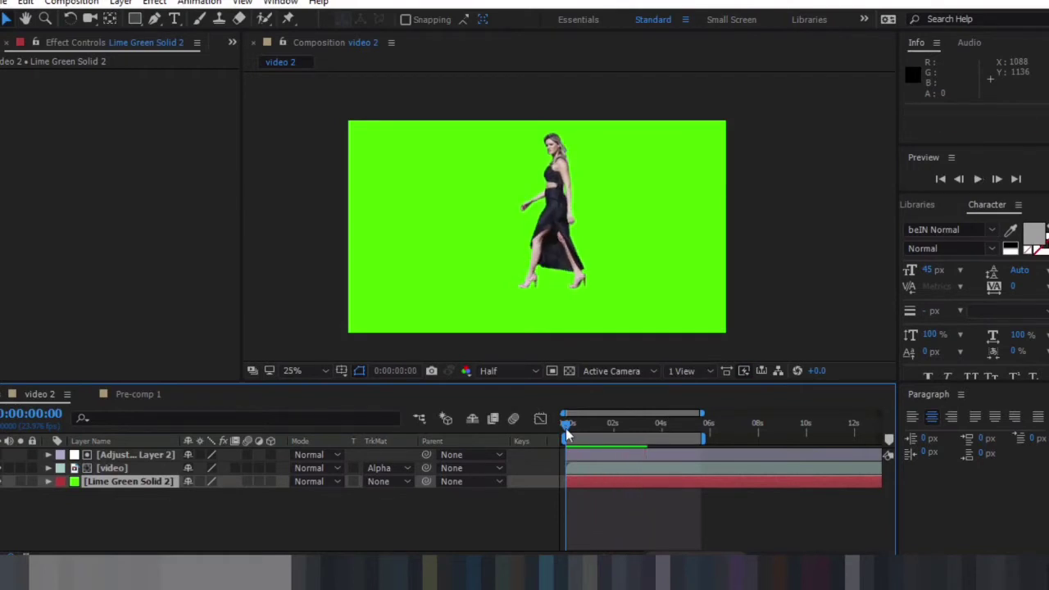
{"action": "left_click", "coordinate": [111, 468]}
{"action": "left_click", "coordinate": [48, 454]}
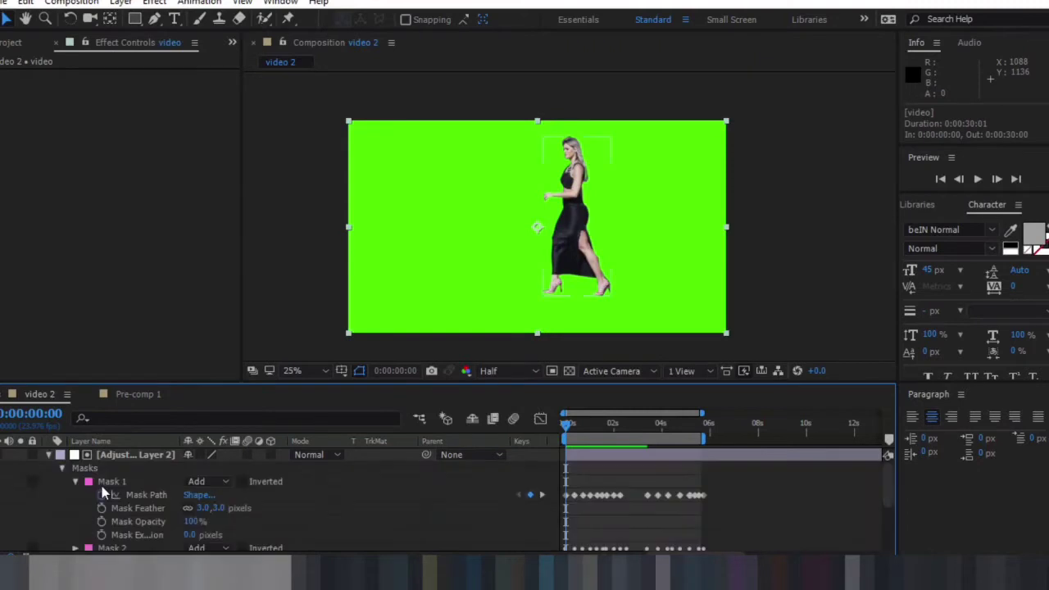
{"action": "left_click", "coordinate": [60, 455]}
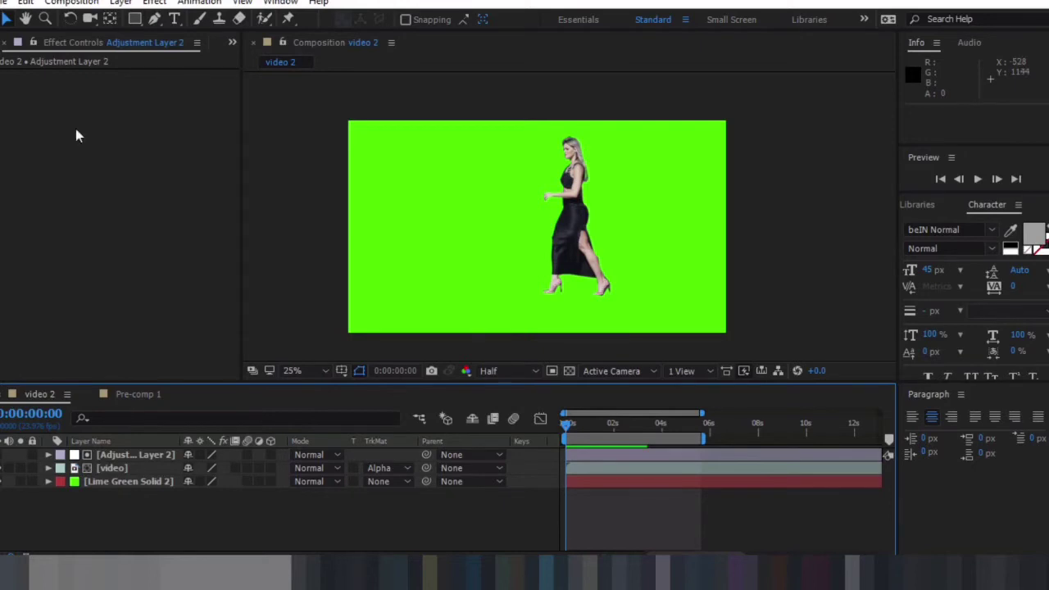
- Turn off the lime green solid's visibility and switch to the Project panel
{"action": "left_click", "coordinate": [110, 482]}
{"action": "left_click", "coordinate": [9, 481]}
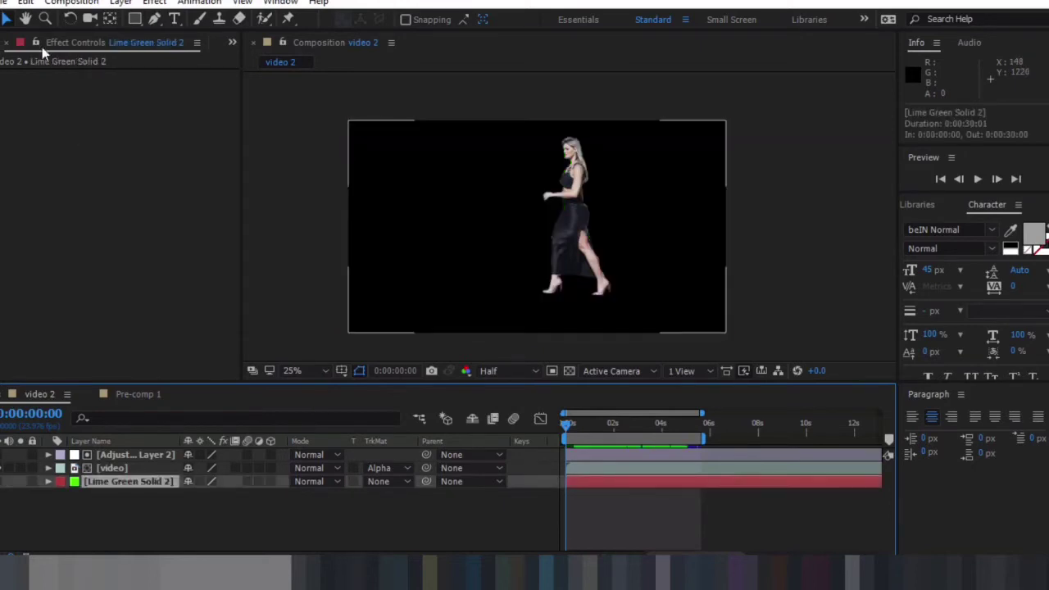
{"action": "left_click", "coordinate": [42, 47]}
{"action": "left_click", "coordinate": [38, 215]}
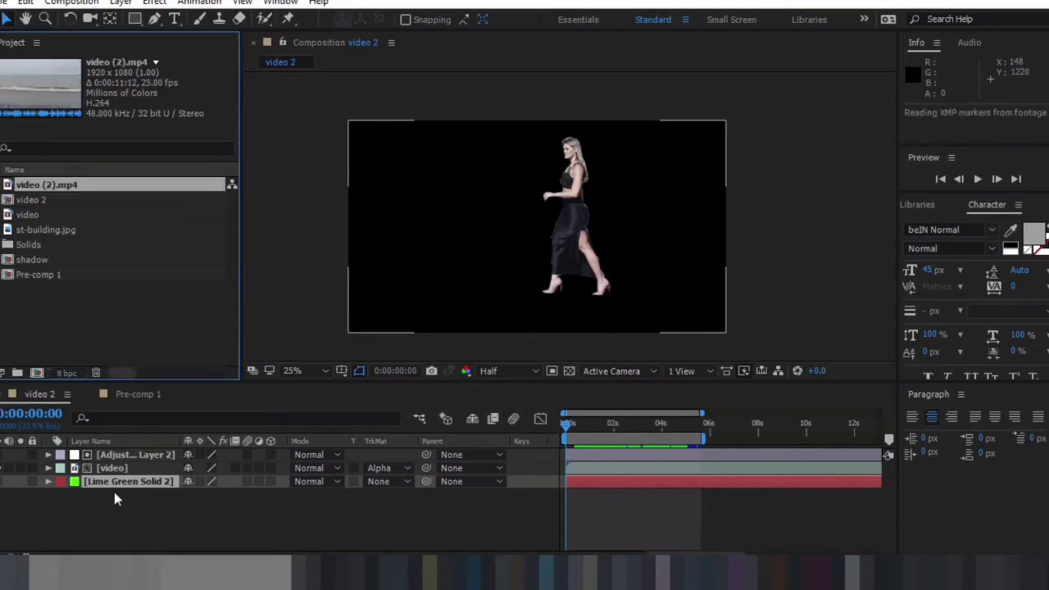
- Add video (2).mp4 as the bottom layer, then select the [video] and Adjustment Layer 2 rows
{"action": "left_click_drag", "start_coordinate": [40, 185], "coordinate": [115, 495]}
{"action": "left_click_drag", "start_coordinate": [703, 414], "coordinate": [750, 414]}
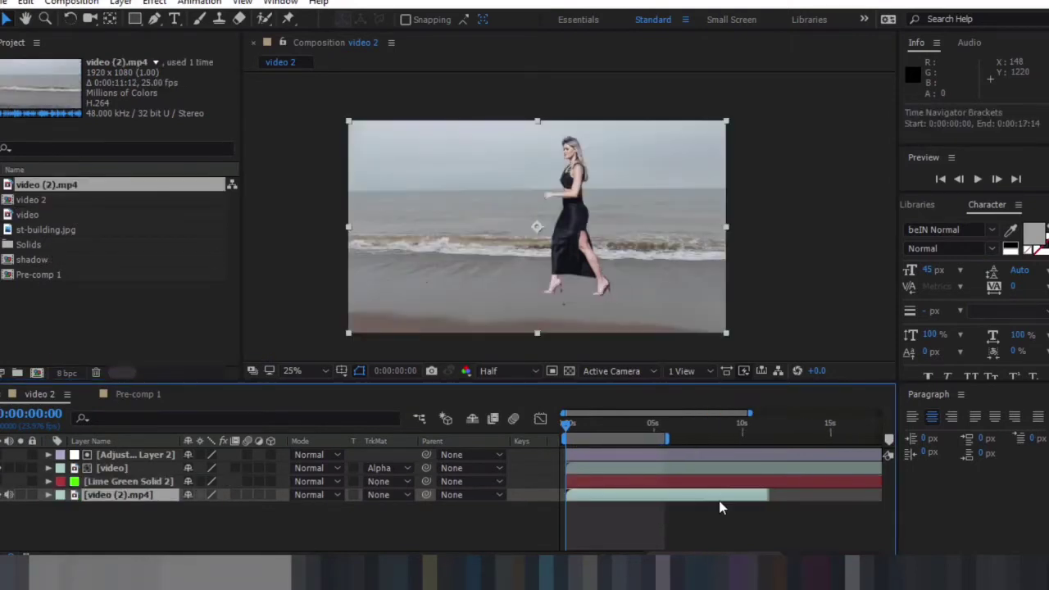
{"action": "left_click", "coordinate": [710, 535]}
{"action": "left_click", "coordinate": [14, 495]}
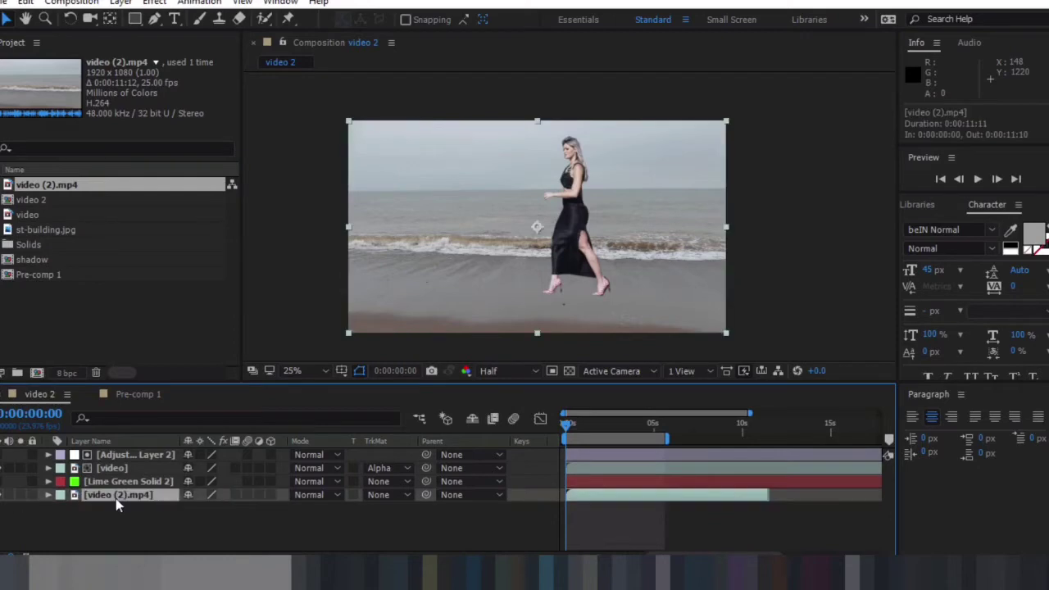
{"action": "left_click", "coordinate": [132, 469]}
{"action": "left_click", "coordinate": [126, 454], "text": "shift"}
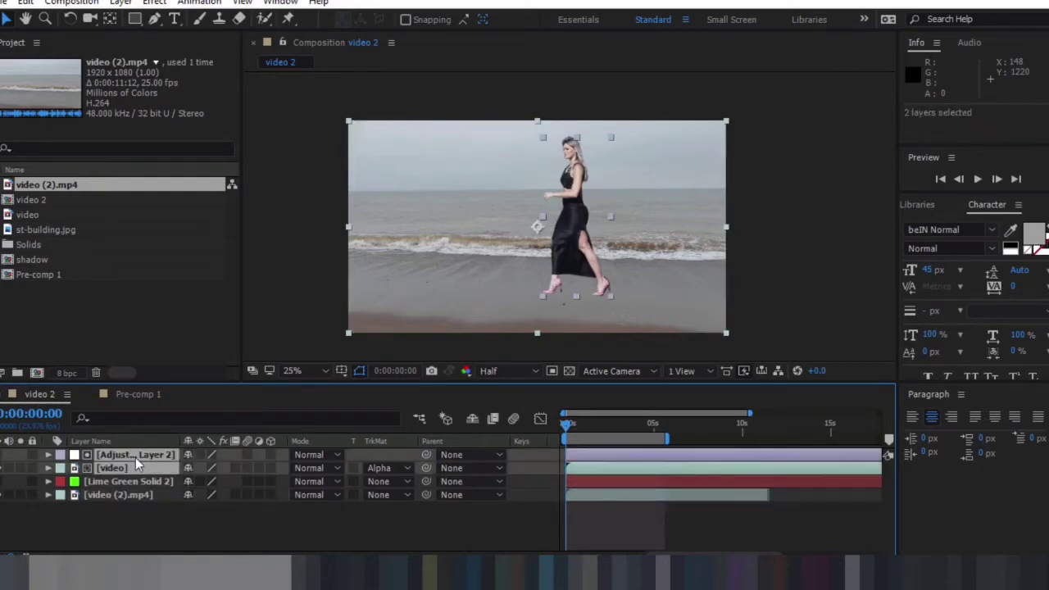
- Pre-compose the two selected layers into a precomp named 'main'
{"action": "right_click", "coordinate": [136, 460]}
{"action": "left_click", "coordinate": [186, 488]}
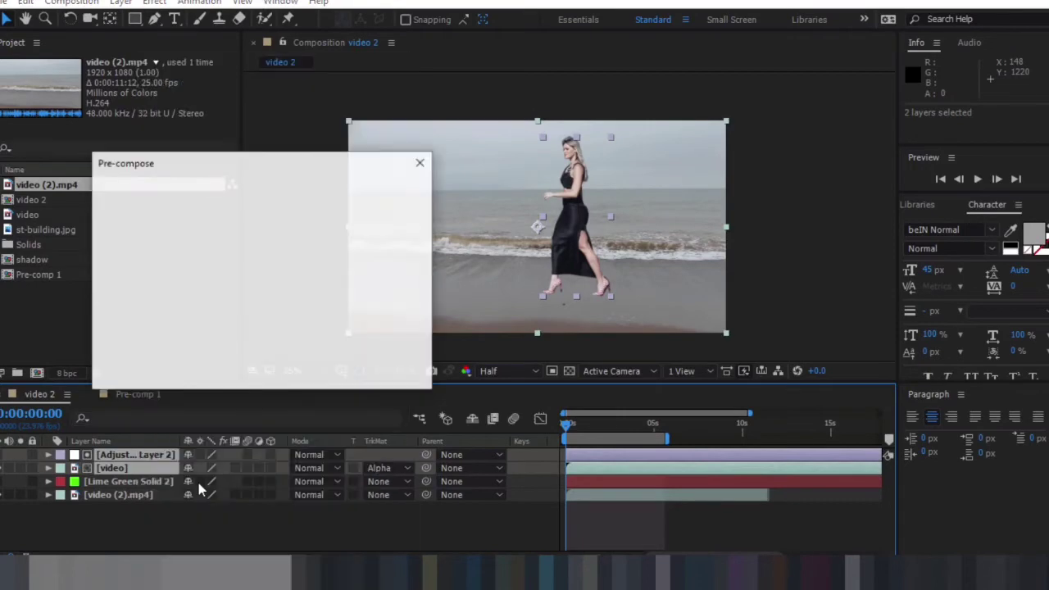
{"action": "type", "text": "main"}
{"action": "key", "text": "Return"}
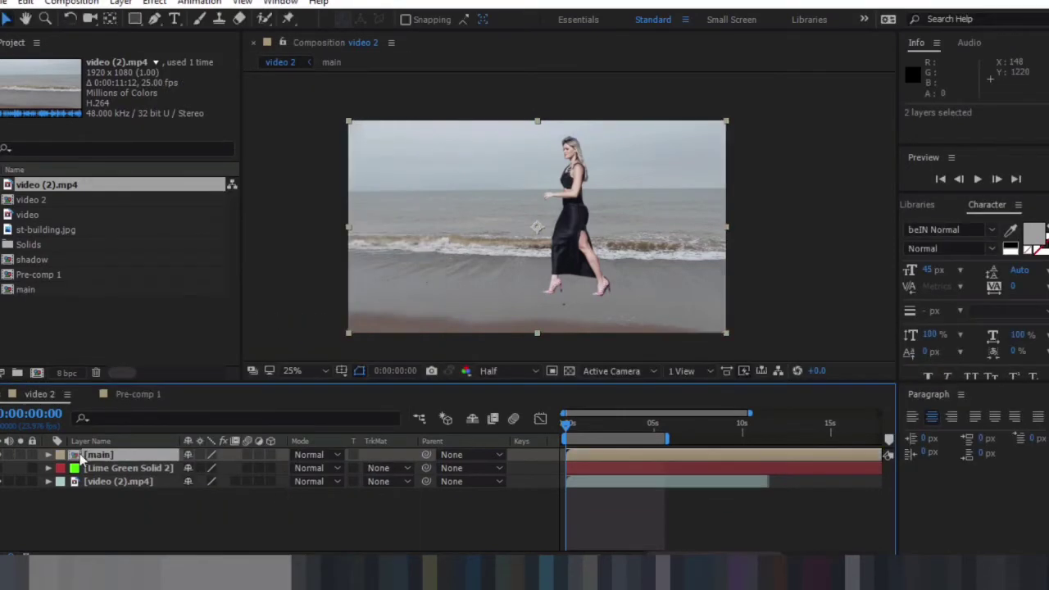
- Duplicate the main precomp layer and briefly open it to check its contents
{"action": "left_click", "coordinate": [125, 456]}
{"action": "key", "text": "ctrl+d"}
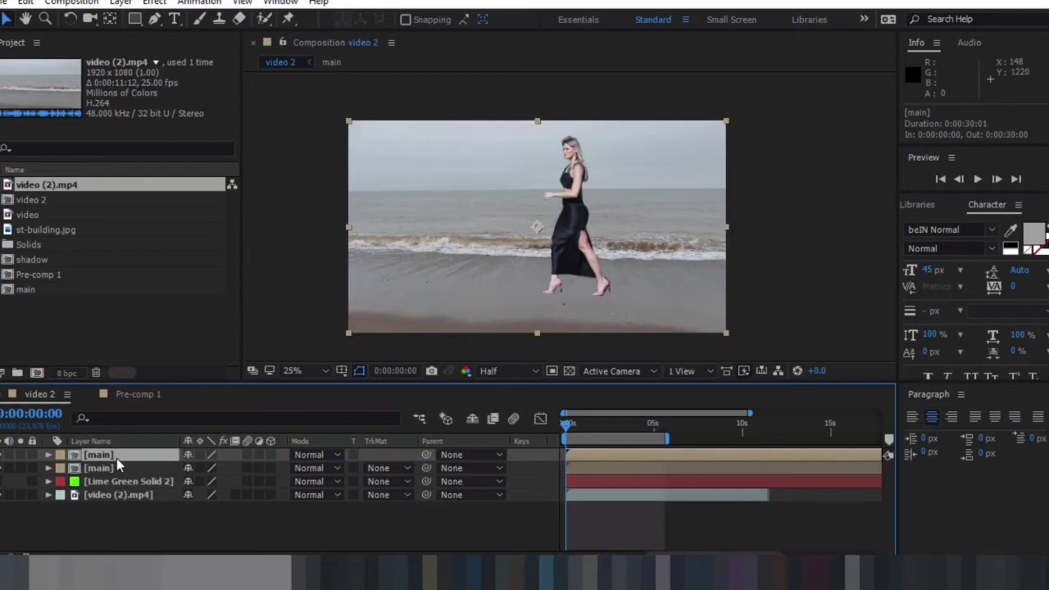
{"action": "double_click", "coordinate": [115, 457]}
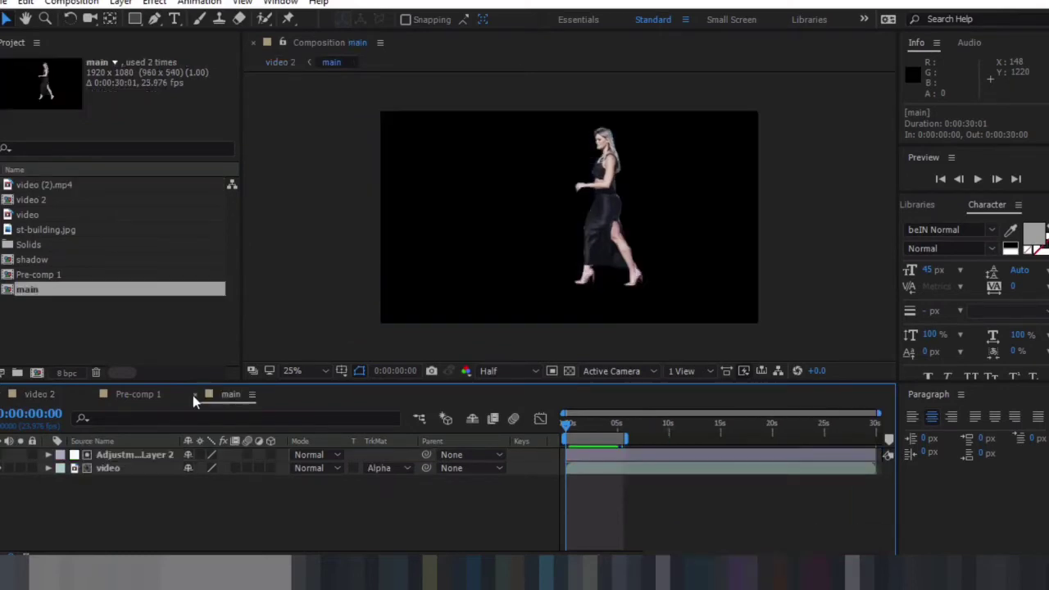
{"action": "left_click", "coordinate": [193, 395]}
{"action": "left_click", "coordinate": [40, 394]}
- Rename the top main copy to 'shadow'
{"action": "right_click", "coordinate": [91, 455]}
{"action": "left_click", "coordinate": [292, 99]}
{"action": "type", "text": "shadow"}
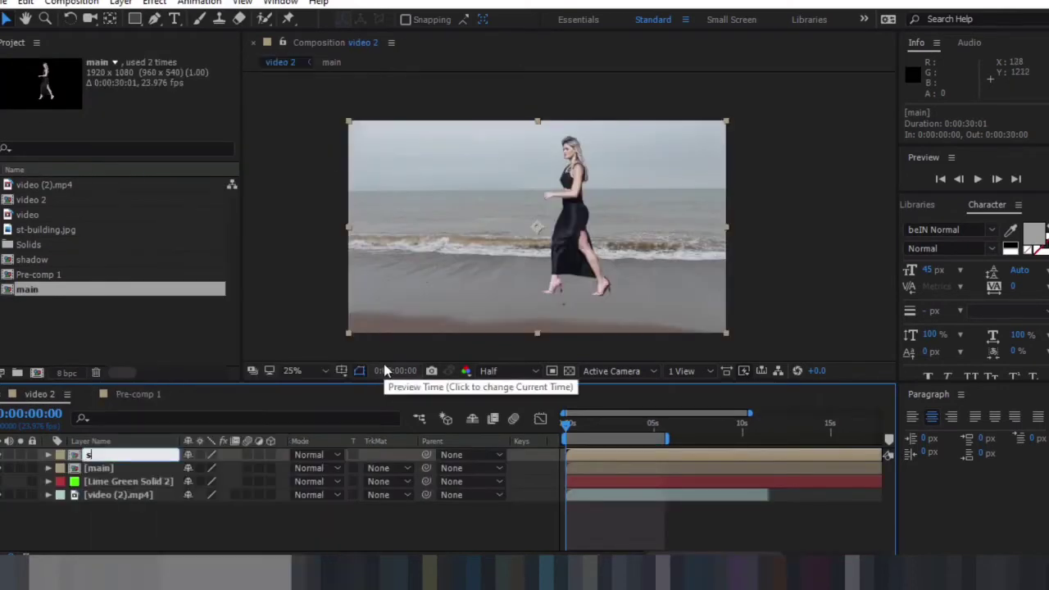
{"action": "key", "text": "Return"}
- Move the shadow layer below main and flip it vertically
{"action": "left_click_drag", "start_coordinate": [100, 455], "coordinate": [140, 482]}
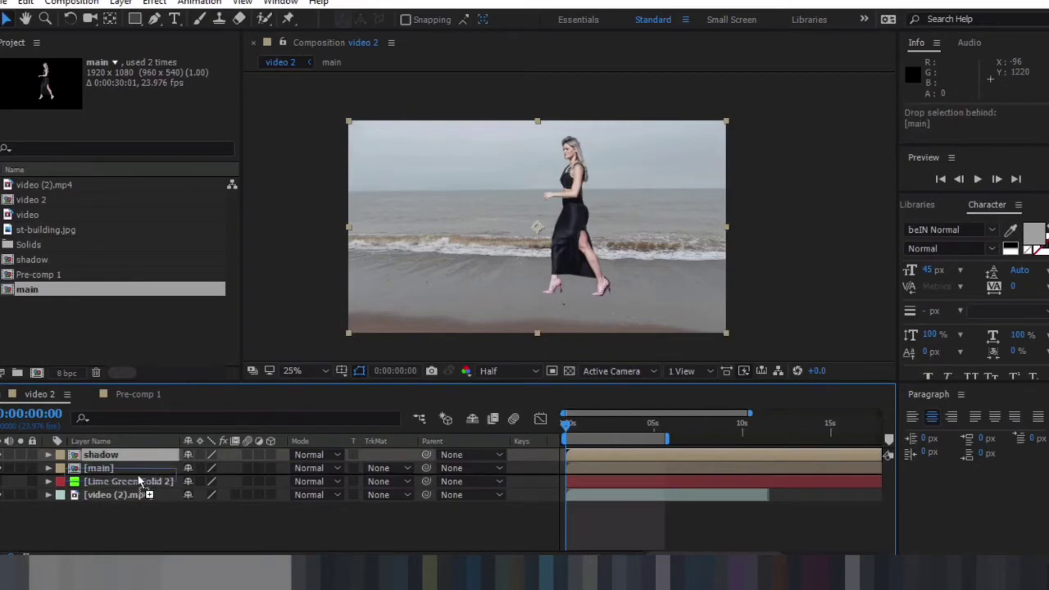
{"action": "left_click", "coordinate": [120, 3]}
{"action": "mouse_move", "coordinate": [185, 183]}
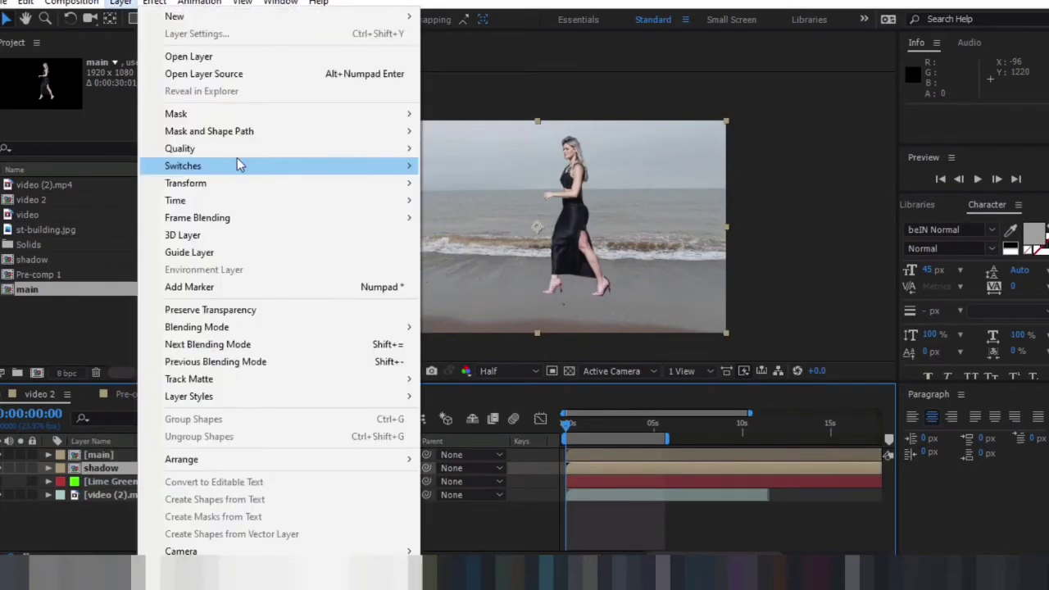
{"action": "left_click", "coordinate": [468, 332]}
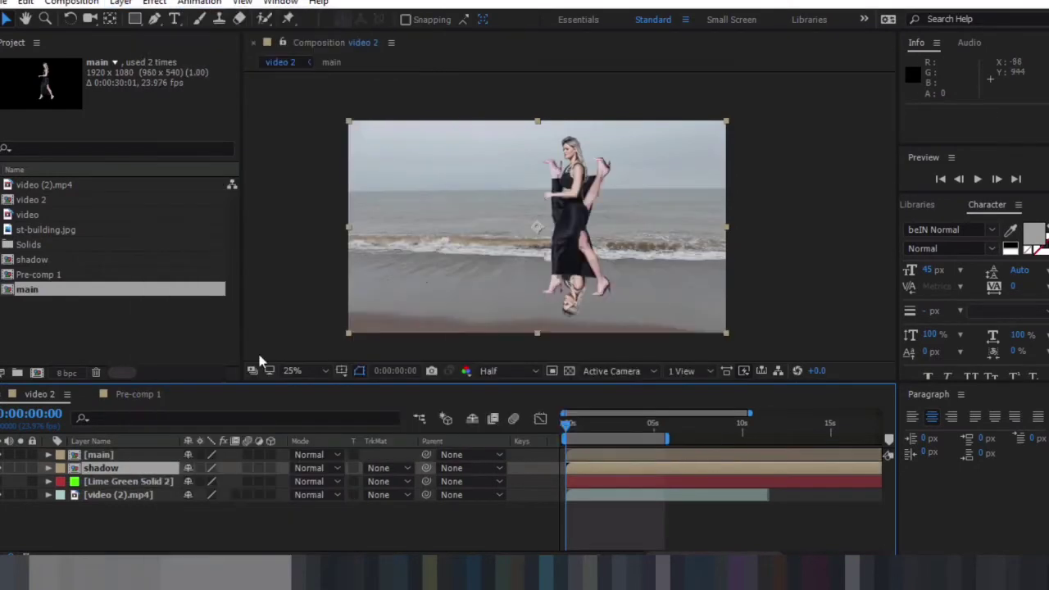
- Unlink the shadow's Scale, squash it to about 101,-39%, and lower its Position
{"action": "left_click", "coordinate": [49, 468]}
{"action": "left_click", "coordinate": [62, 484]}
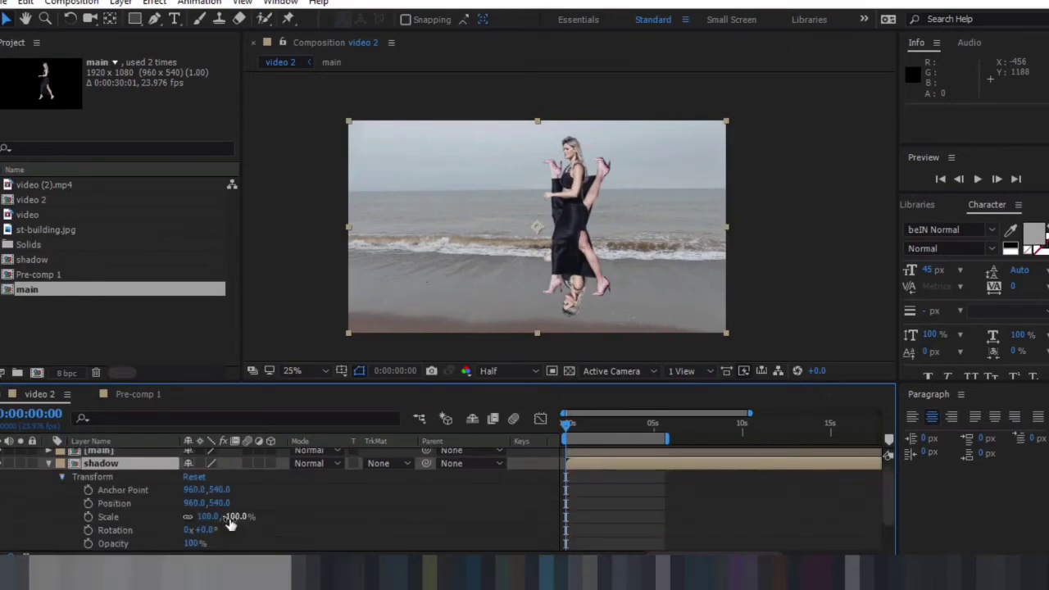
{"action": "left_click", "coordinate": [205, 517]}
{"action": "left_click_drag", "start_coordinate": [246, 517], "coordinate": [295, 515]}
{"action": "mouse_move", "coordinate": [218, 503]}
{"action": "left_mouse_down"}
{"action": "mouse_move", "coordinate": [563, 491]}
{"action": "mouse_move", "coordinate": [191, 503]}
{"action": "mouse_move", "coordinate": [291, 529]}
{"action": "left_mouse_up"}
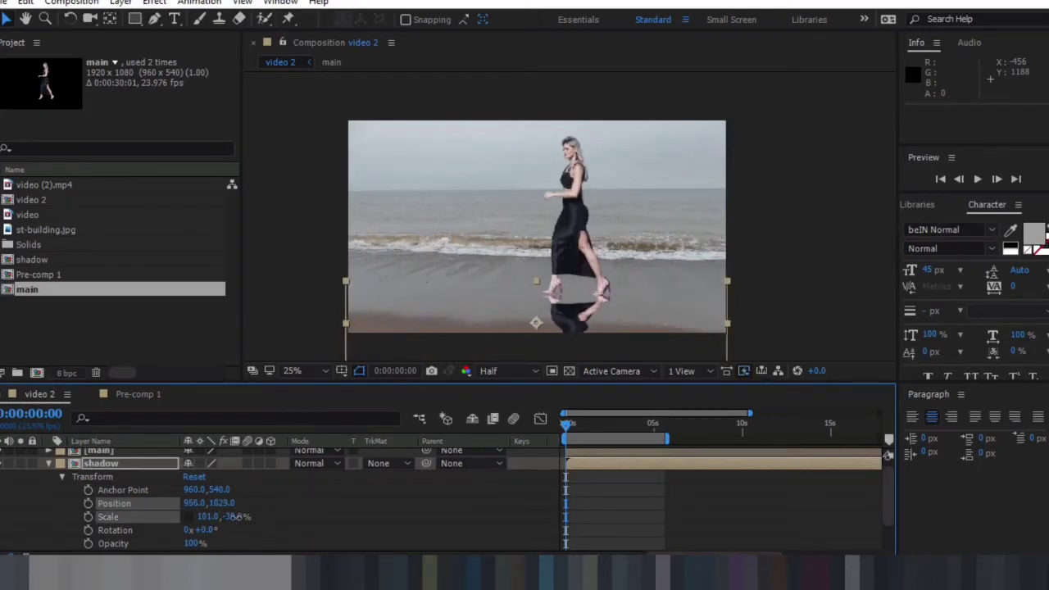
- Set the shadow to Linear Burn and apply a Gaussian Blur with Blurriness 20
{"action": "left_click", "coordinate": [327, 464]}
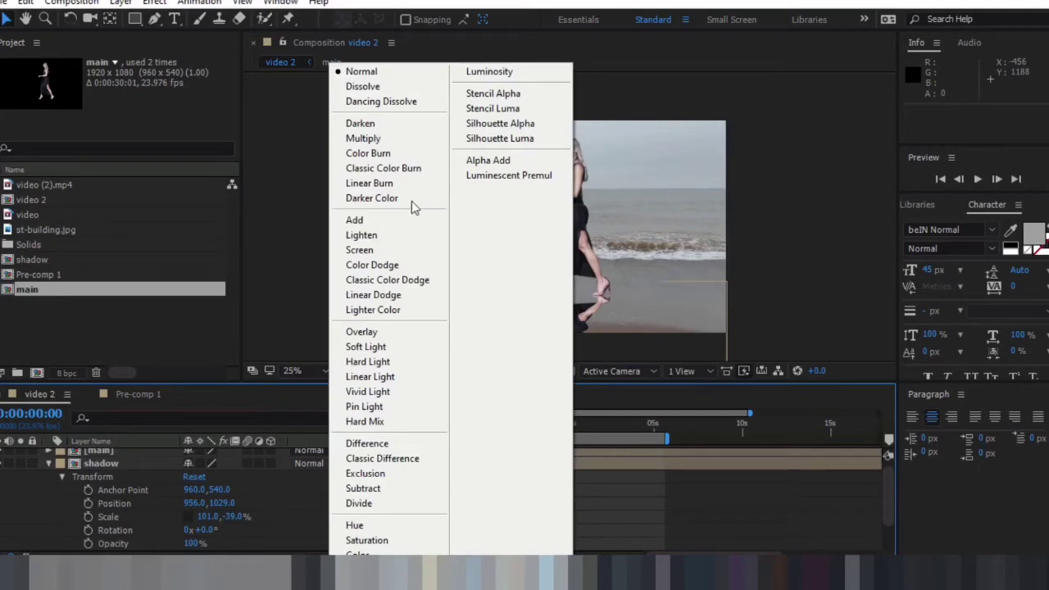
{"action": "left_click", "coordinate": [373, 183]}
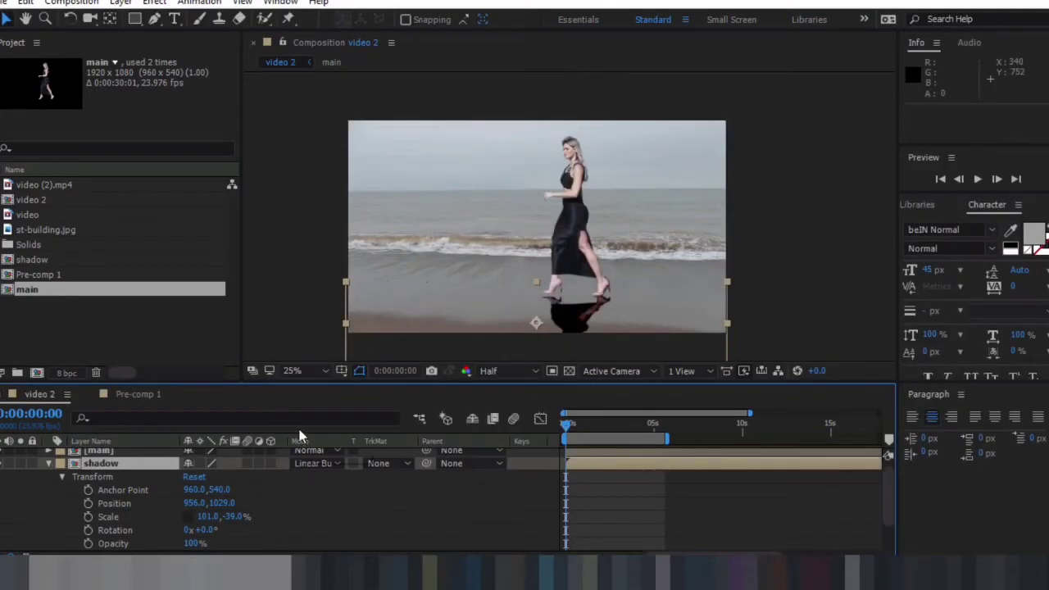
{"action": "left_click", "coordinate": [120, 2]}
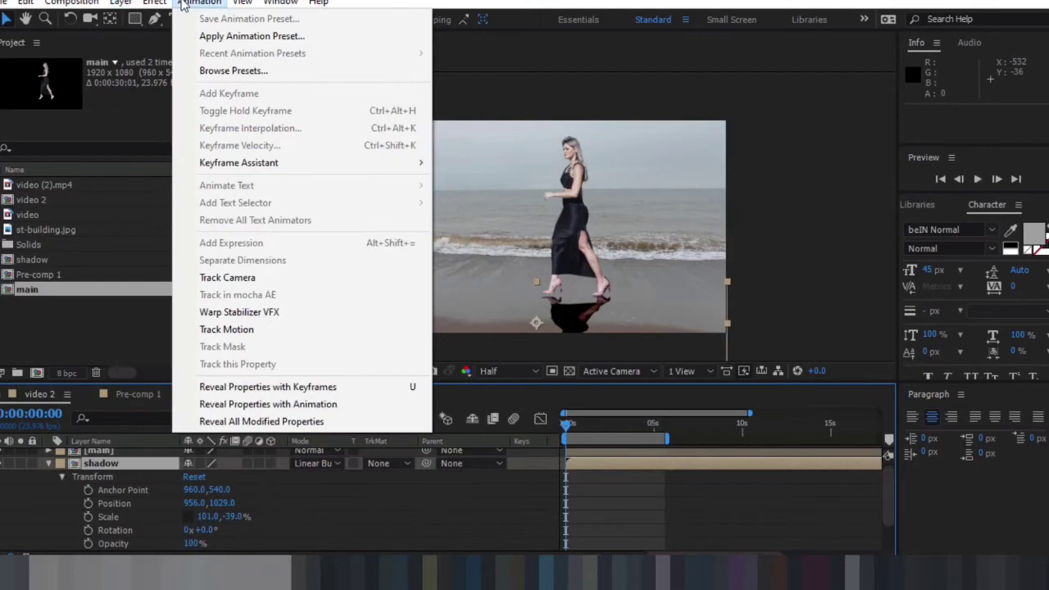
{"action": "left_click", "coordinate": [414, 284]}
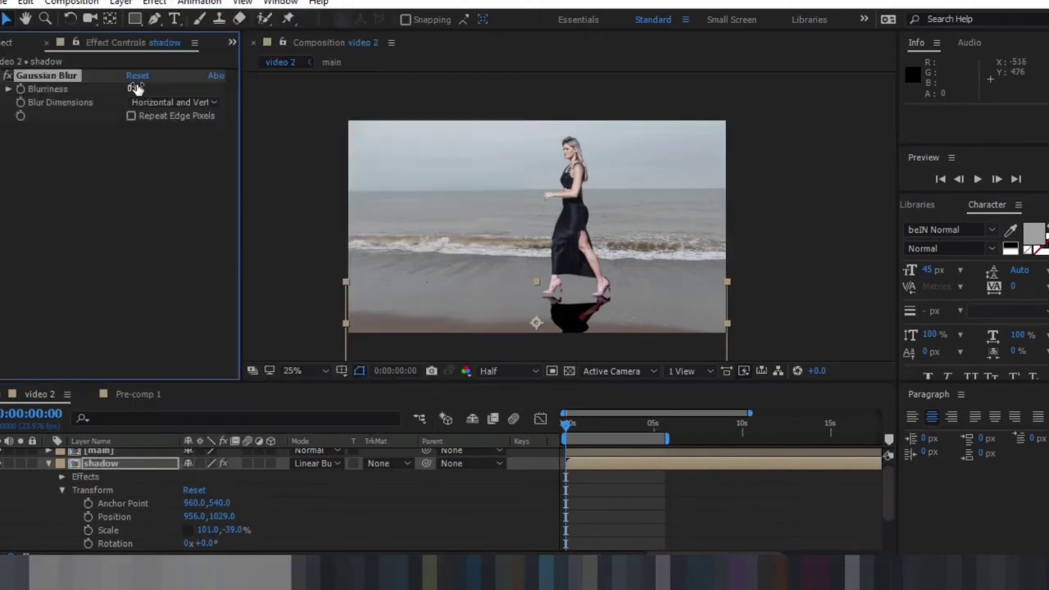
{"action": "left_click", "coordinate": [141, 88]}
{"action": "type", "text": "20"}
{"action": "key", "text": "Return"}
- Set the shadow layer's Opacity to 70%, then select the beach footage layer
{"action": "scroll", "coordinate": [216, 476], "scroll_direction": "down", "scroll_amount": 2}
{"action": "left_click", "coordinate": [201, 517]}
{"action": "type", "text": "70"}
{"action": "key", "text": "Return"}
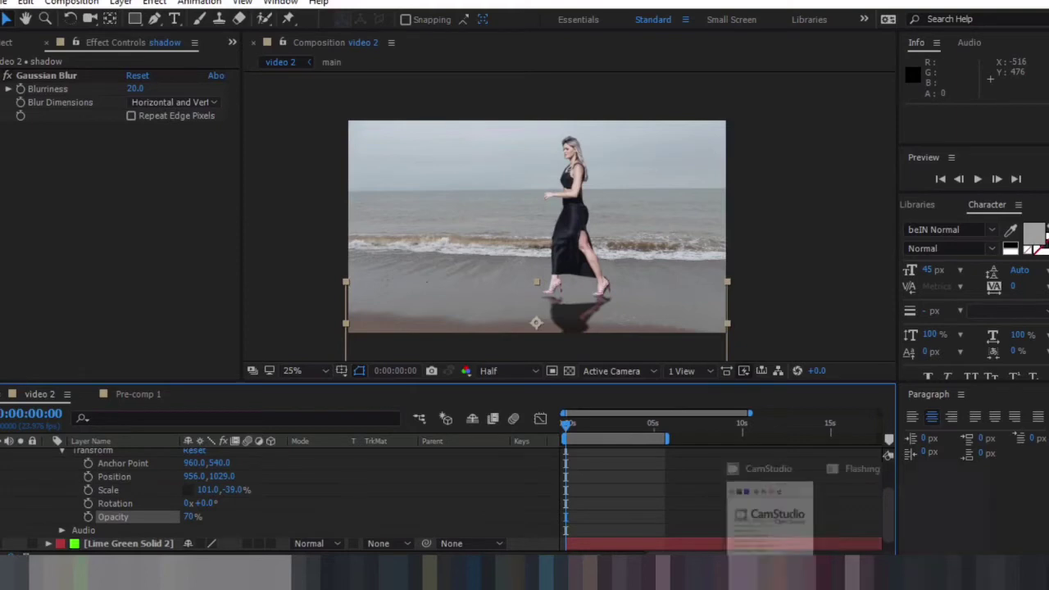
{"action": "scroll", "coordinate": [328, 508], "scroll_direction": "down", "scroll_amount": 1}
{"action": "left_click", "coordinate": [123, 541]}
{"action": "scroll", "coordinate": [119, 518], "scroll_direction": "up", "scroll_amount": 4}
- Set the woman and shadow's starting Position keyframe at 0:00, shifted to the right
{"action": "left_click", "coordinate": [48, 468]}
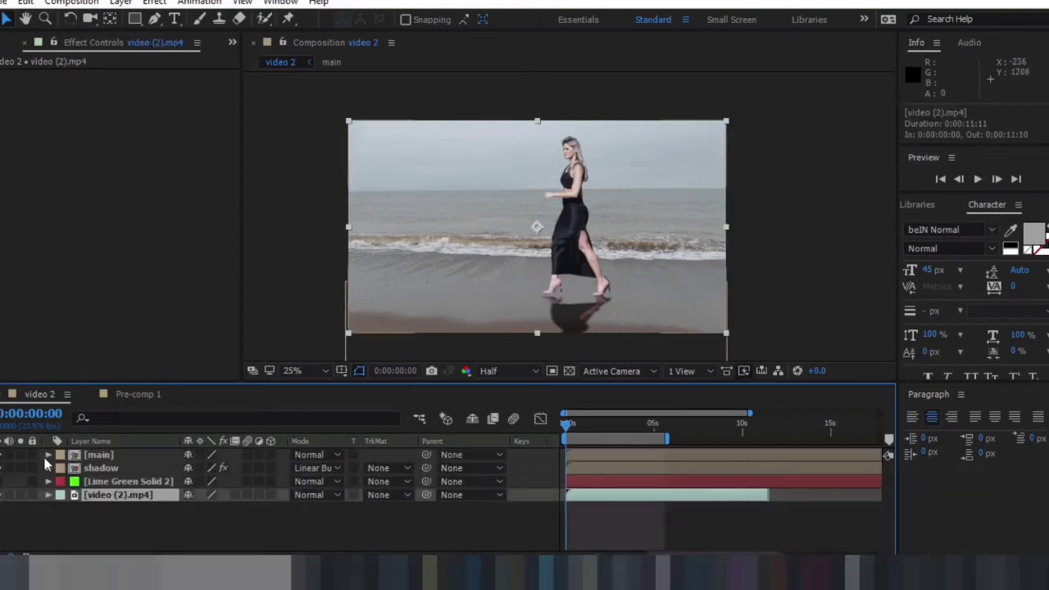
{"action": "left_click", "coordinate": [90, 468]}
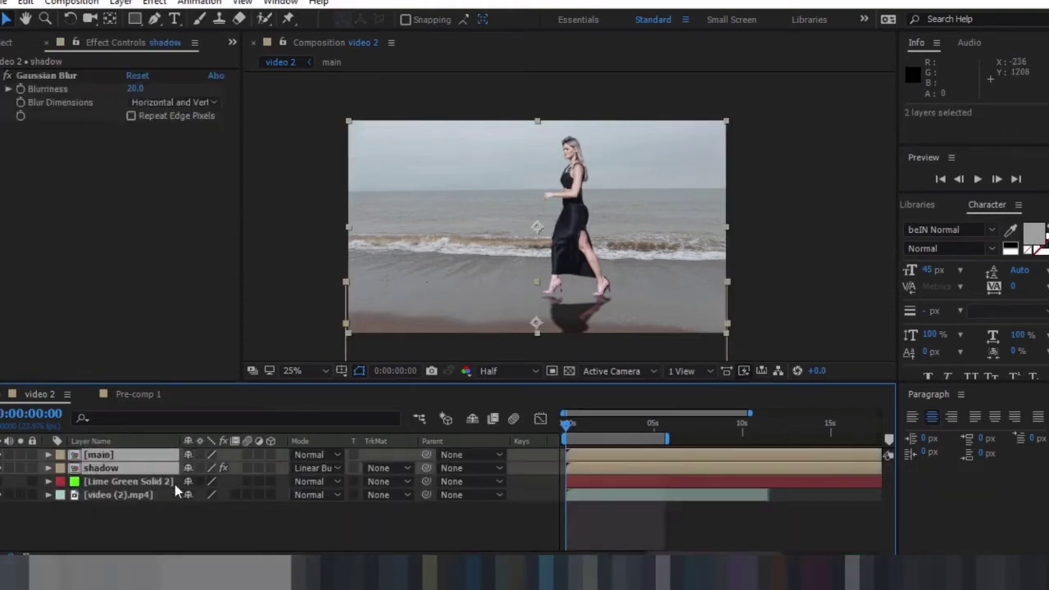
{"action": "left_click", "coordinate": [48, 468]}
{"action": "scroll", "coordinate": [66, 481], "scroll_direction": "down", "scroll_amount": 1}
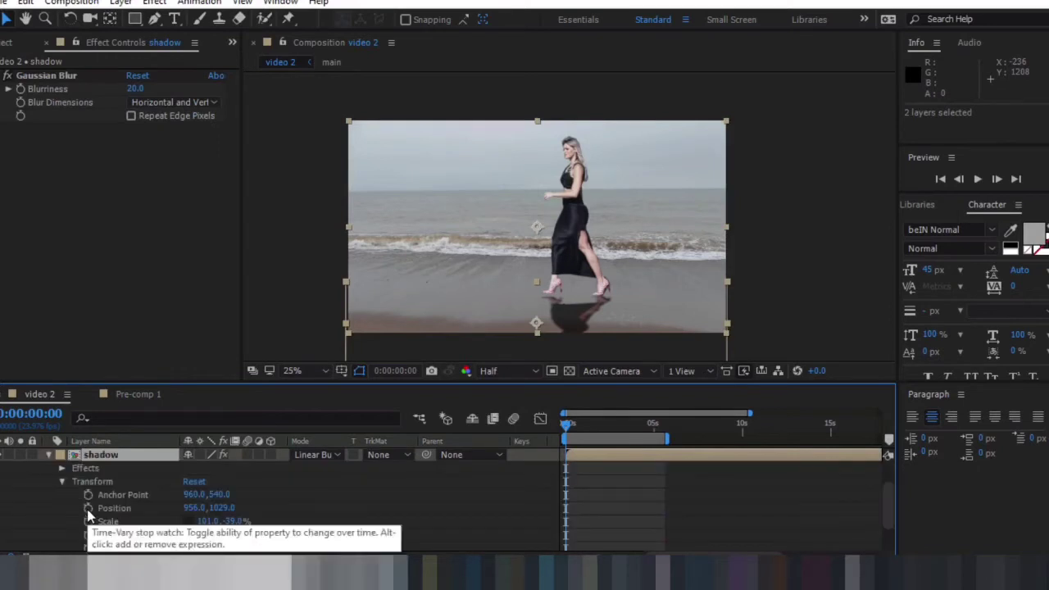
{"action": "left_click", "coordinate": [88, 509]}
{"action": "mouse_move", "coordinate": [539, 226]}
{"action": "left_mouse_down"}
{"action": "mouse_move", "coordinate": [660, 232]}
{"action": "mouse_move", "coordinate": [633, 231]}
{"action": "left_mouse_up"}
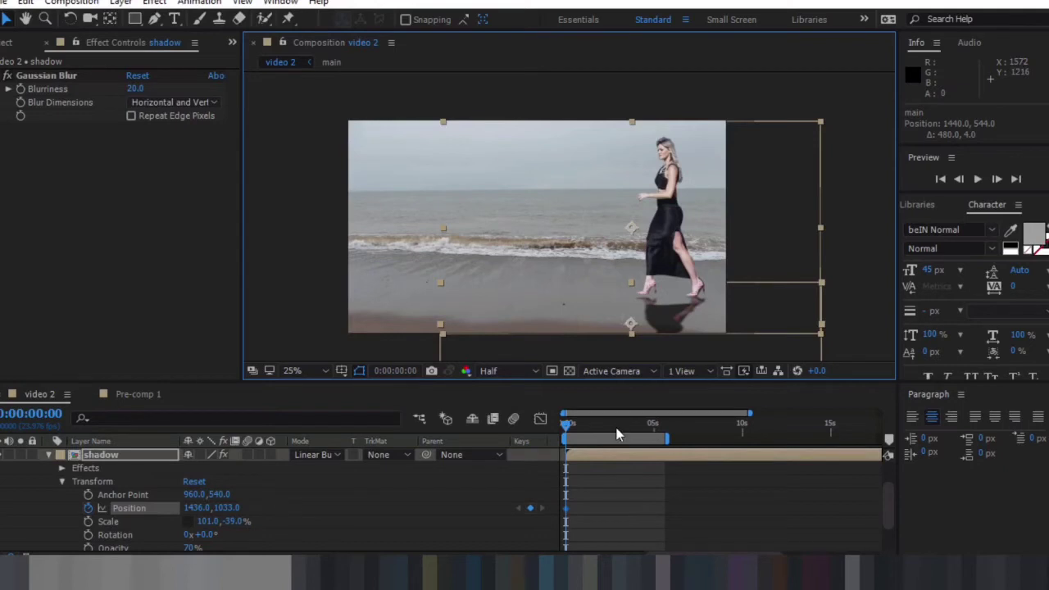
- At 0:00:05:09, move the woman and shadow left to set the end Position keyframe
{"action": "left_click", "coordinate": [661, 428]}
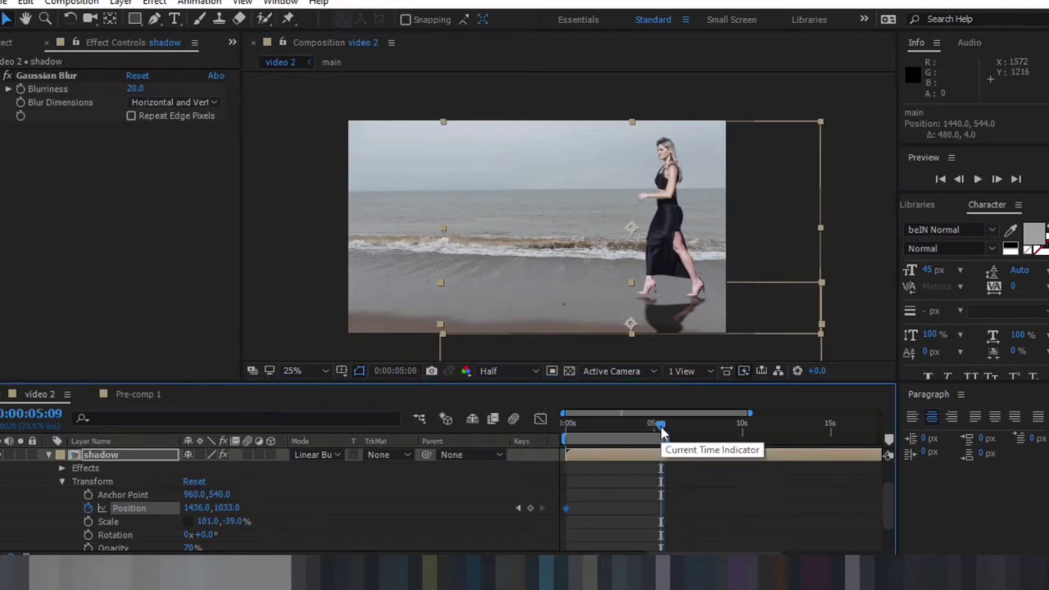
{"action": "key", "text": "n"}
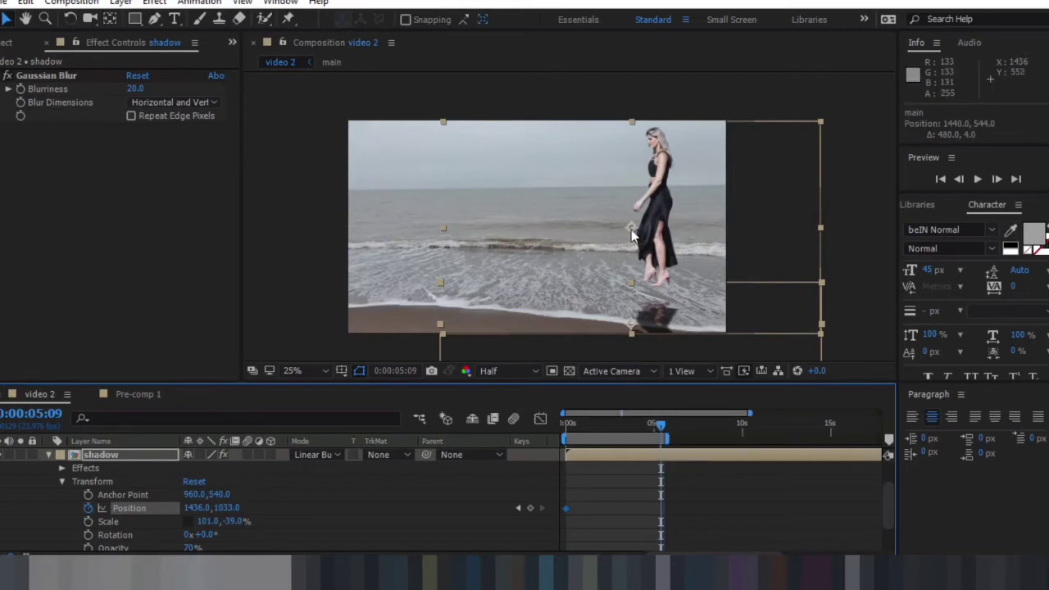
{"action": "left_click", "coordinate": [547, 234]}
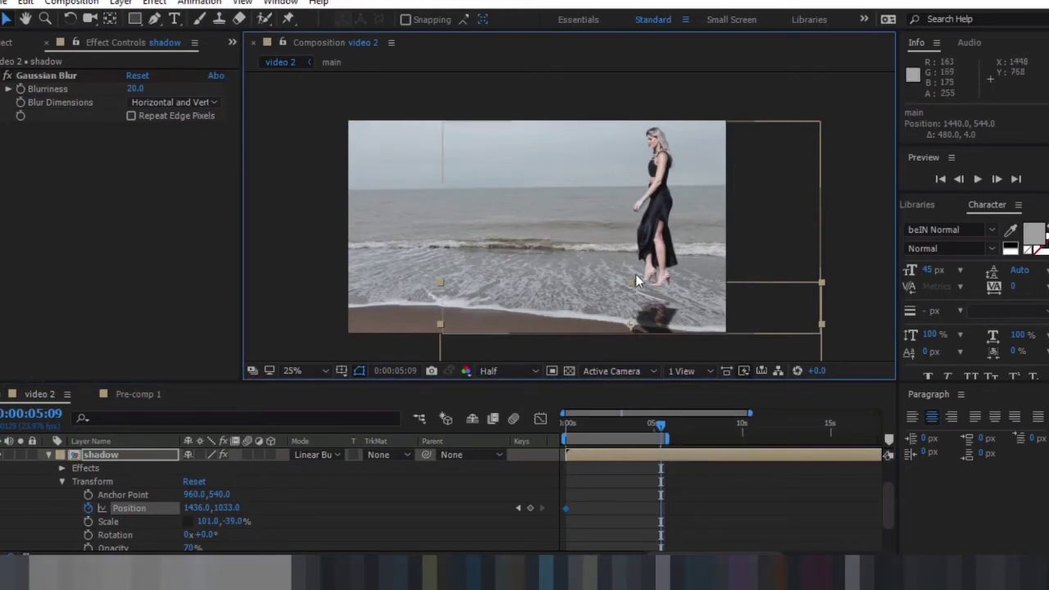
{"action": "key", "text": "ctrl+z"}
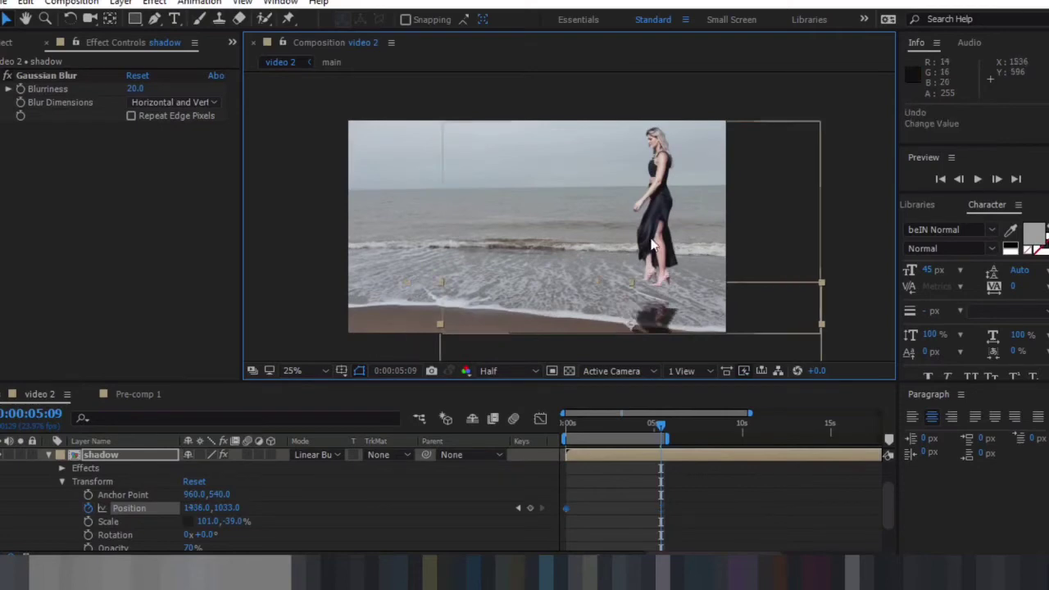
{"action": "scroll", "coordinate": [168, 461], "scroll_direction": "down", "scroll_amount": 2}
{"action": "scroll", "coordinate": [153, 508], "scroll_direction": "up", "scroll_amount": 4}
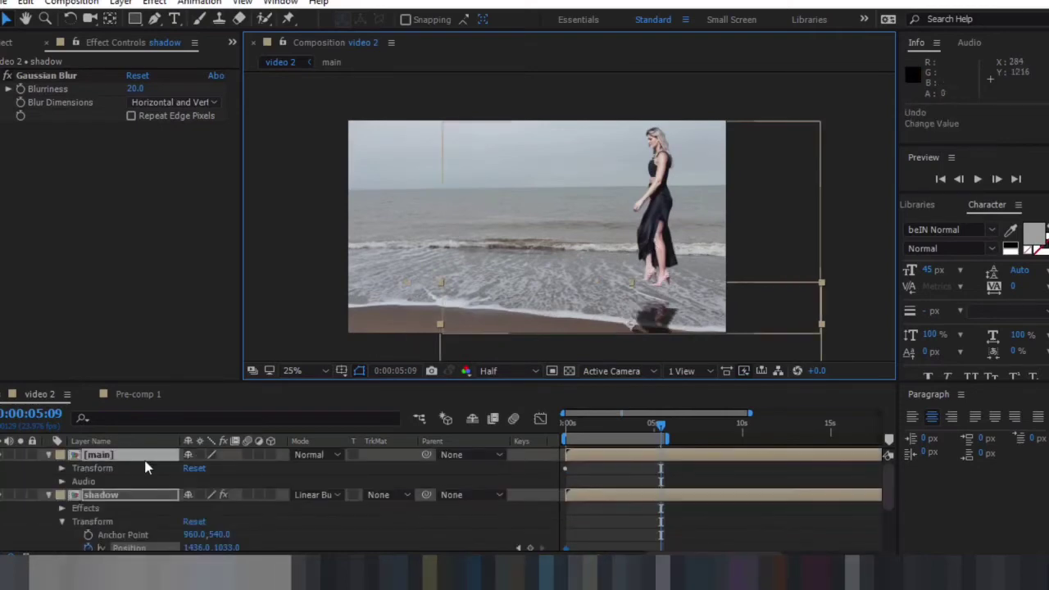
{"action": "left_click_drag", "start_coordinate": [627, 231], "coordinate": [572, 230]}
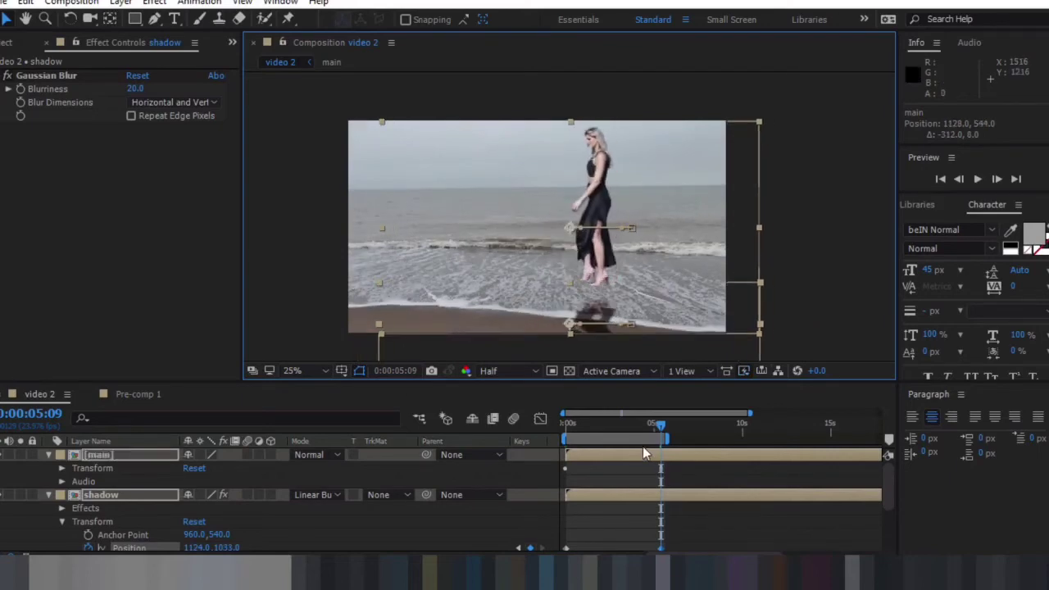
- Preview the walk from the start, stop at 0:00:03:09, and select the shadow layer
{"action": "left_click", "coordinate": [573, 424]}
{"action": "key", "text": "space"}
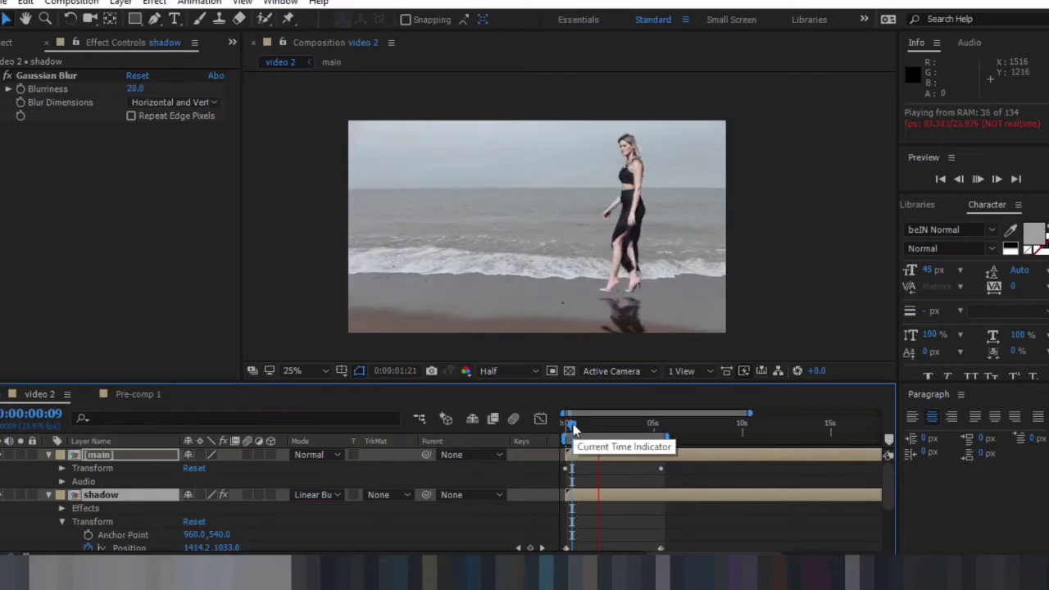
{"action": "left_click_drag", "start_coordinate": [574, 429], "coordinate": [627, 432]}
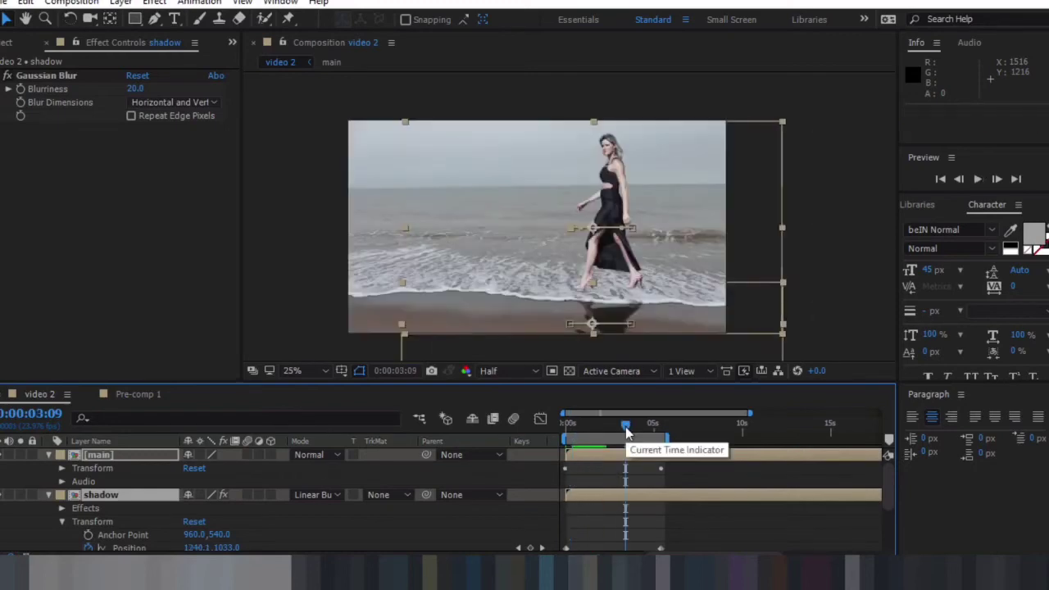
{"action": "left_click", "coordinate": [700, 497]}
{"action": "left_click", "coordinate": [152, 500]}
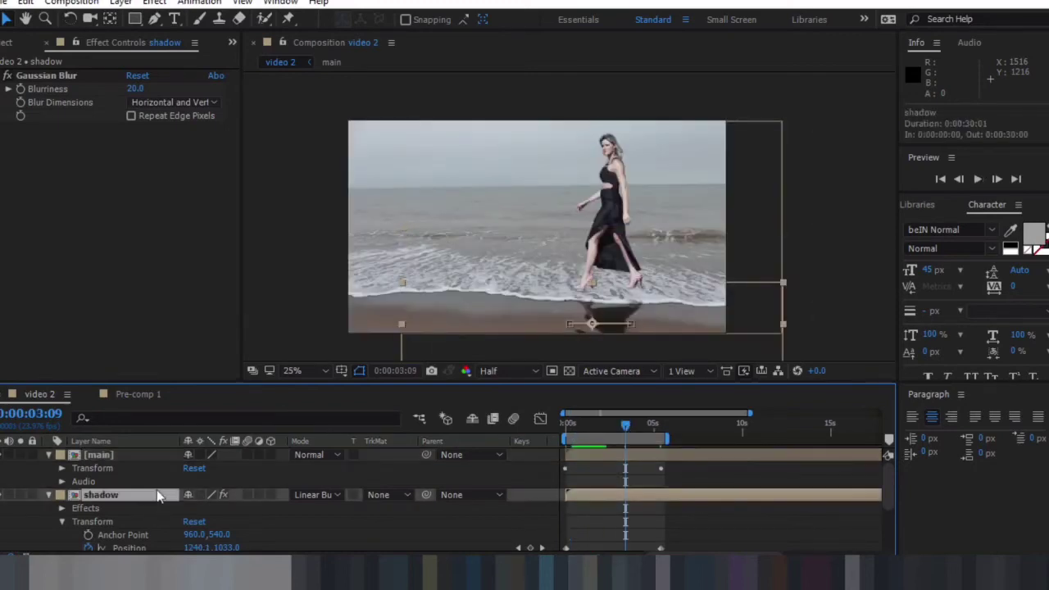
- Nudge the shadow up at 3:09, 4:14 and 5:09 to keep it under her feet
{"action": "key", "text": "Up"}
{"action": "key", "text": "Up"}
{"action": "key", "text": "Up"}
{"action": "key", "text": "Up"}
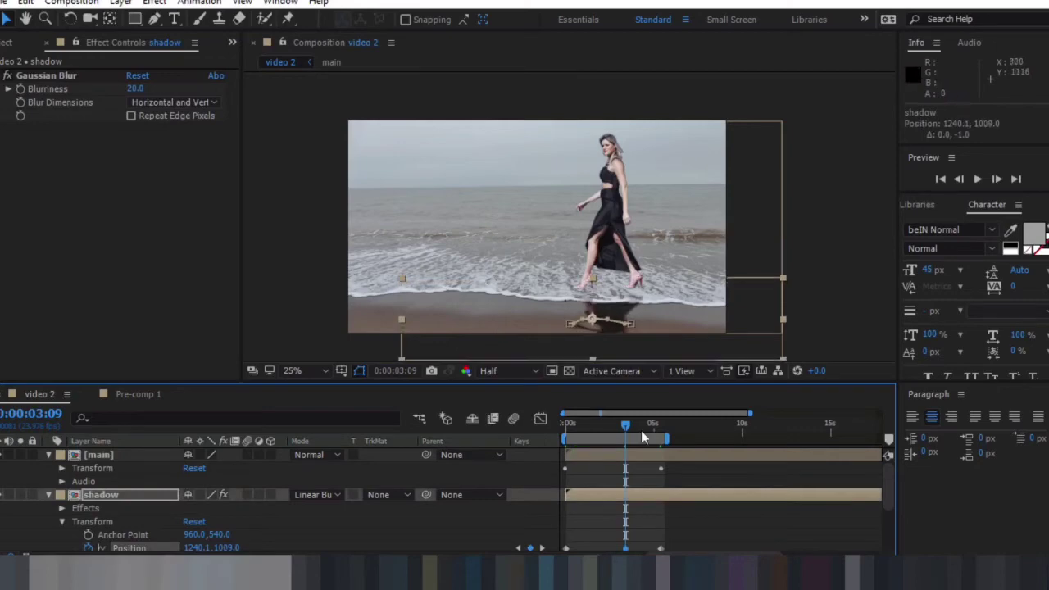
{"action": "mouse_move", "coordinate": [624, 417]}
{"action": "left_mouse_down"}
{"action": "mouse_move", "coordinate": [611, 425]}
{"action": "mouse_move", "coordinate": [647, 427]}
{"action": "left_mouse_up"}
{"action": "key", "text": "Up"}
{"action": "key", "text": "Up"}
{"action": "key", "text": "Up"}
{"action": "key", "text": "Up"}
{"action": "key", "text": "Up"}
{"action": "key", "text": "Up"}
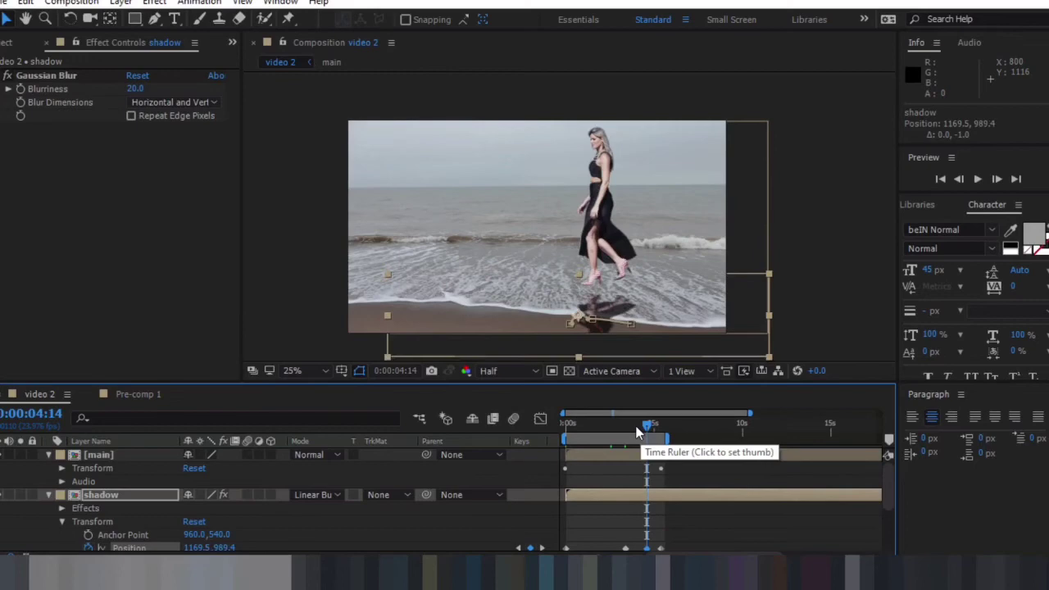
{"action": "key", "text": "Up"}
{"action": "key", "text": "Up"}
{"action": "left_click", "coordinate": [542, 548]}
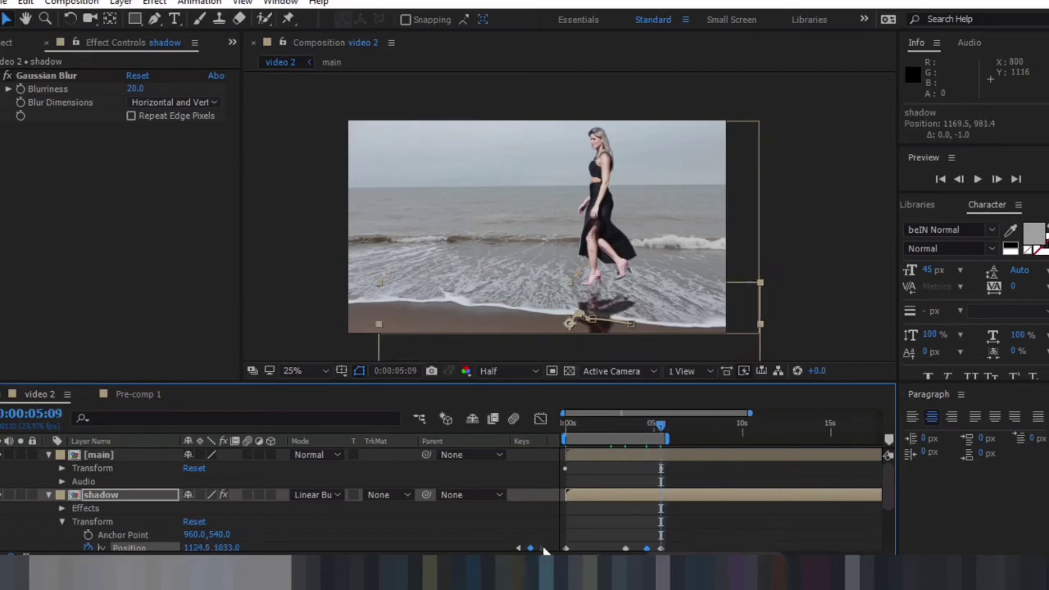
{"action": "key", "text": "Up"}
{"action": "key", "text": "Up"}
{"action": "key", "text": "Up"}
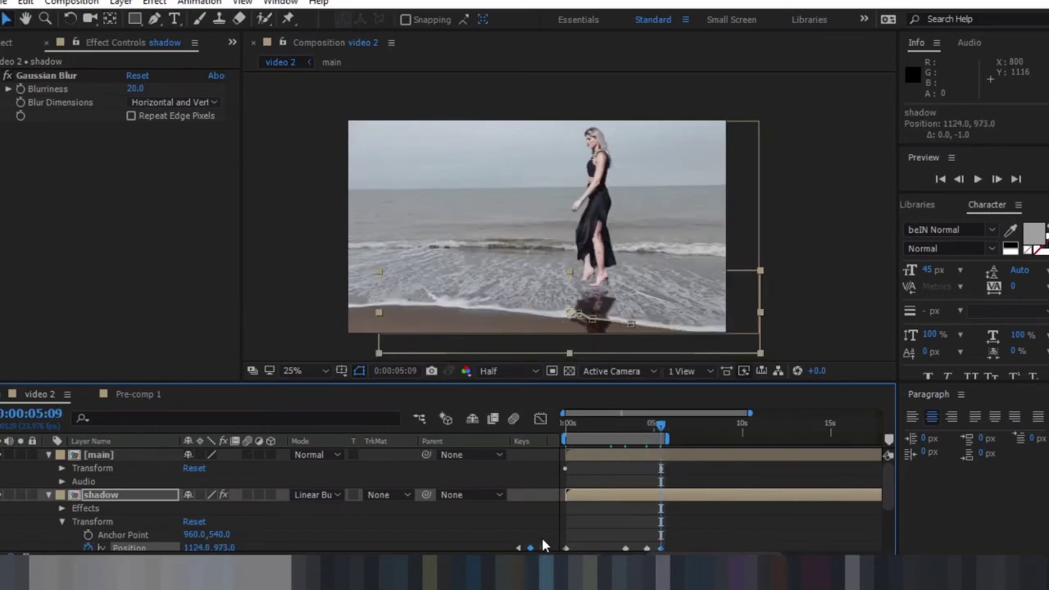
{"action": "left_click", "coordinate": [505, 501]}
- Set the shadow layer's Opacity to 55%
{"action": "scroll", "coordinate": [256, 533], "scroll_direction": "down", "scroll_amount": 3}
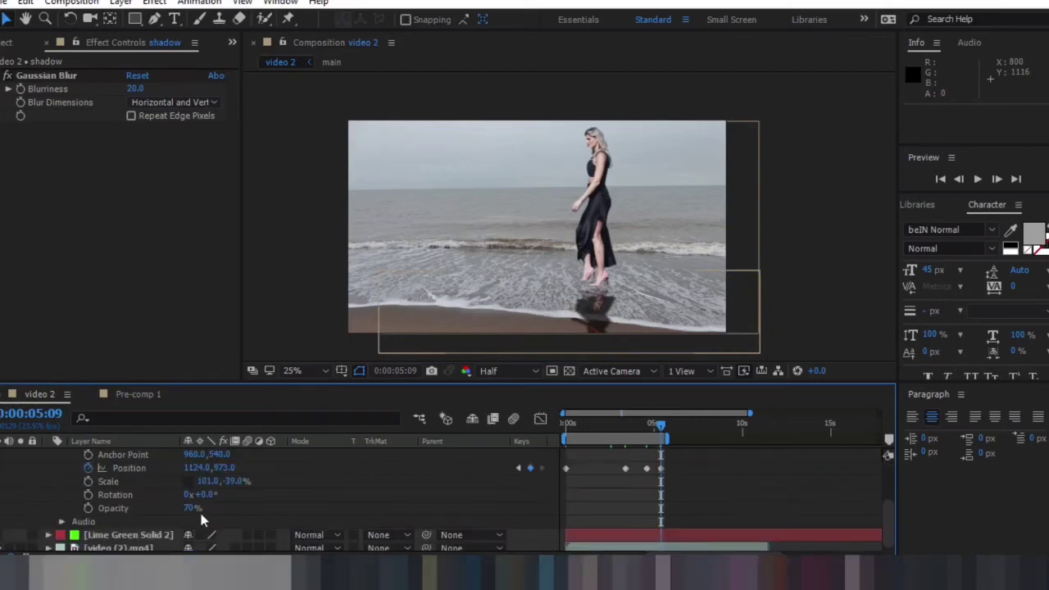
{"action": "left_click", "coordinate": [205, 508]}
{"action": "type", "text": "55"}
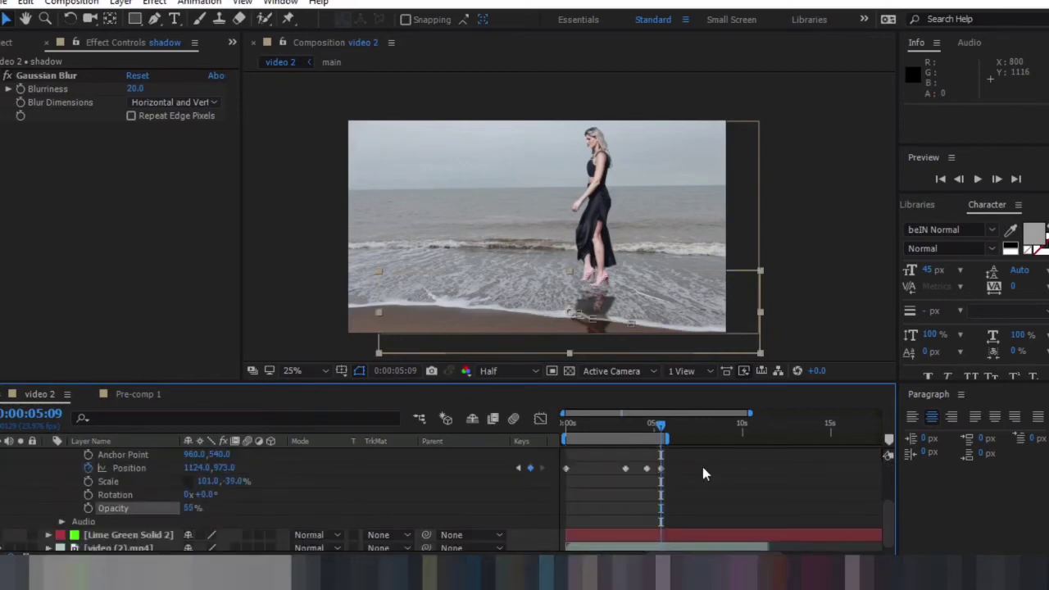
{"action": "key", "text": "Return"}
- Give the beach footage Brightness & Contrast (Brightness 29, Contrast 13) and preview from the start
{"action": "left_click", "coordinate": [110, 545]}
{"action": "left_click", "coordinate": [155, 2]}
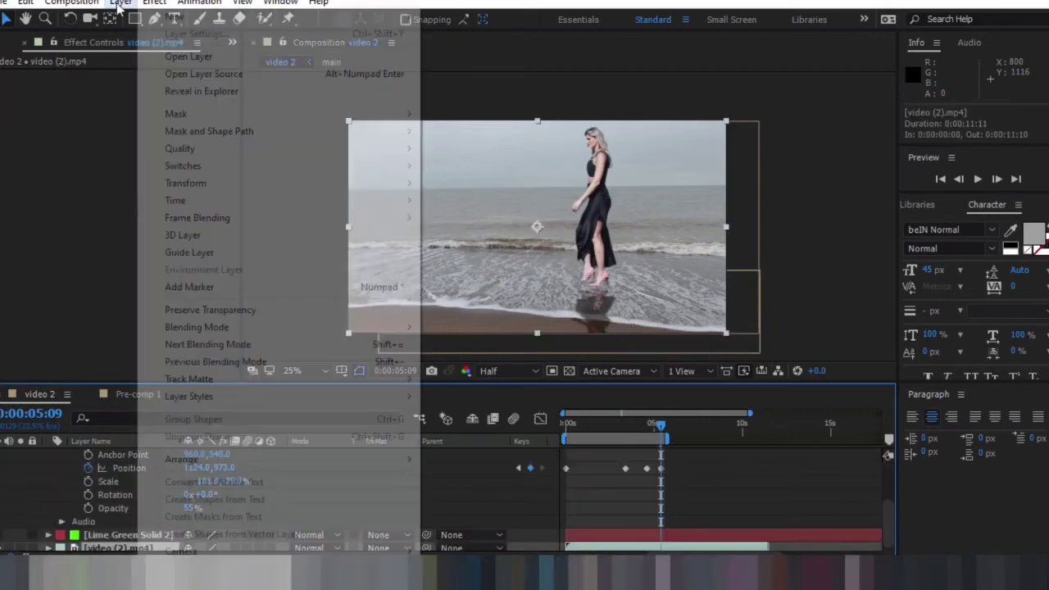
{"action": "left_click", "coordinate": [442, 83]}
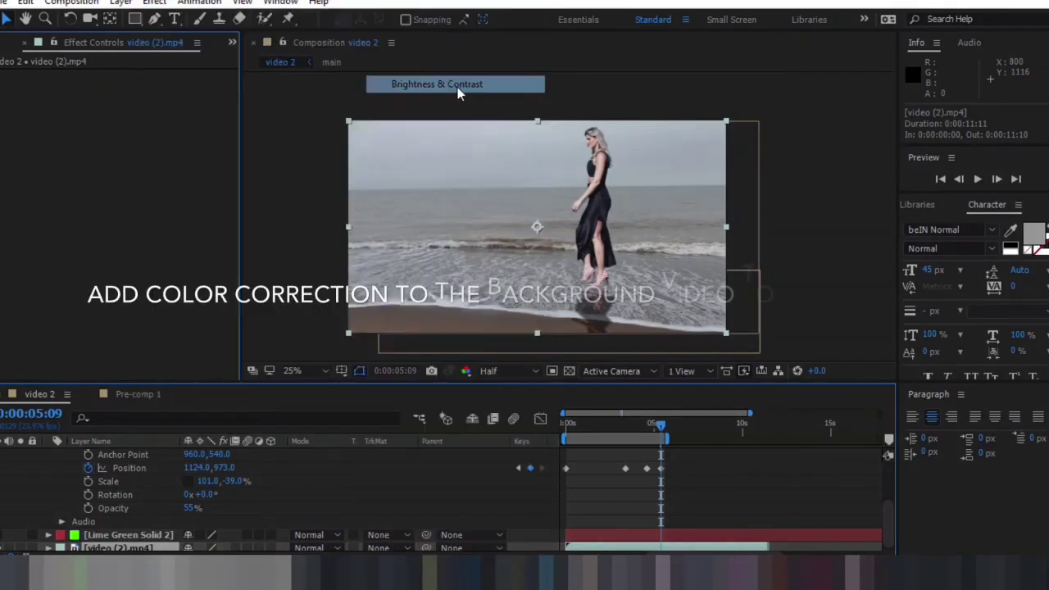
{"action": "mouse_move", "coordinate": [132, 87]}
{"action": "left_mouse_down"}
{"action": "mouse_move", "coordinate": [151, 87]}
{"action": "mouse_move", "coordinate": [136, 100]}
{"action": "left_mouse_up"}
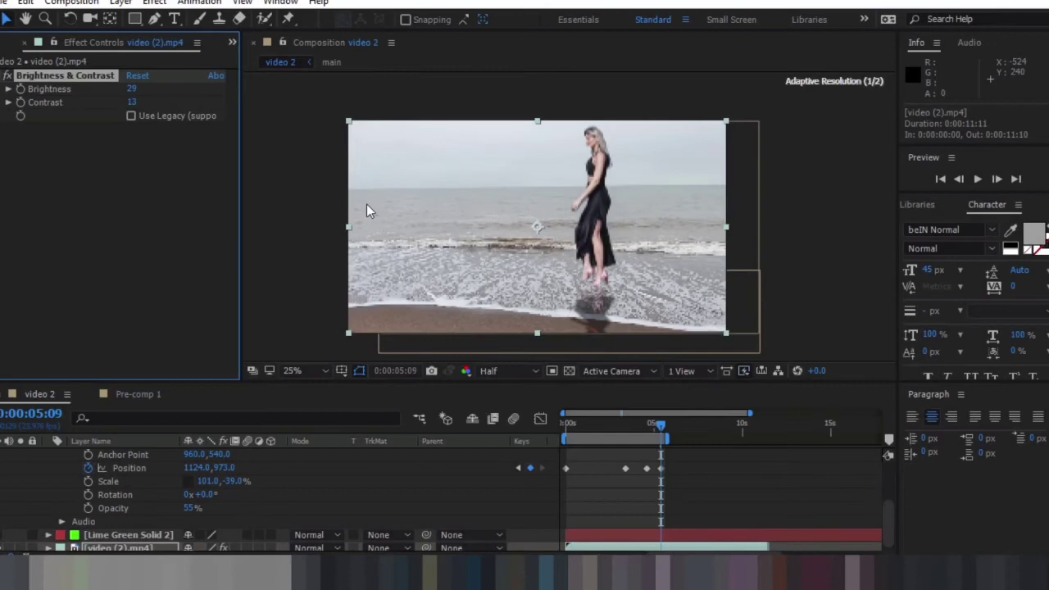
{"action": "left_click", "coordinate": [571, 433]}
{"action": "key", "text": "space"}
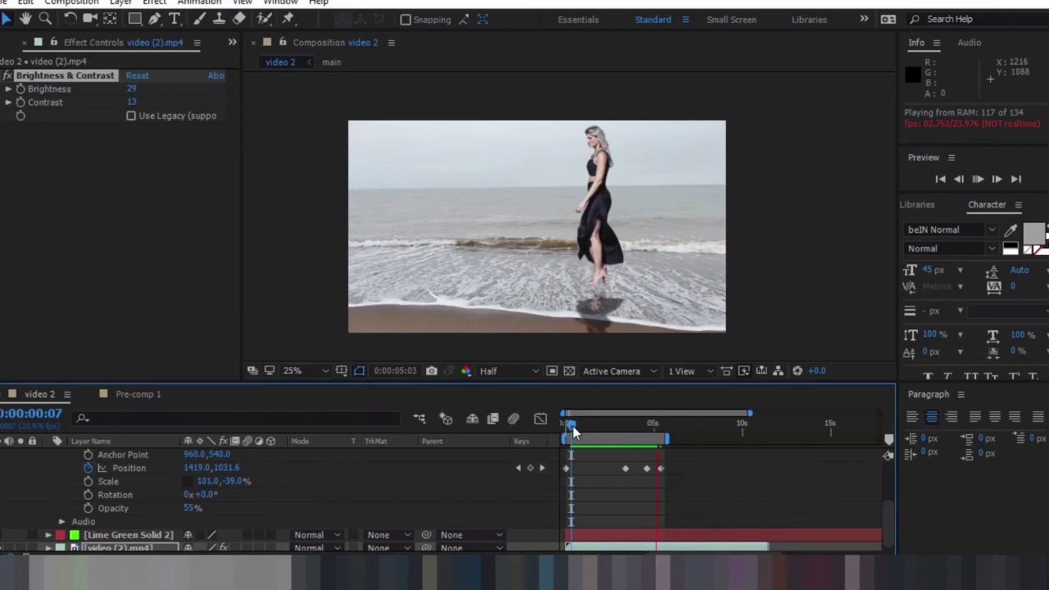
- Stop the preview and give the shadow layer a dark grey Color Overlay style
{"action": "key", "text": "space"}
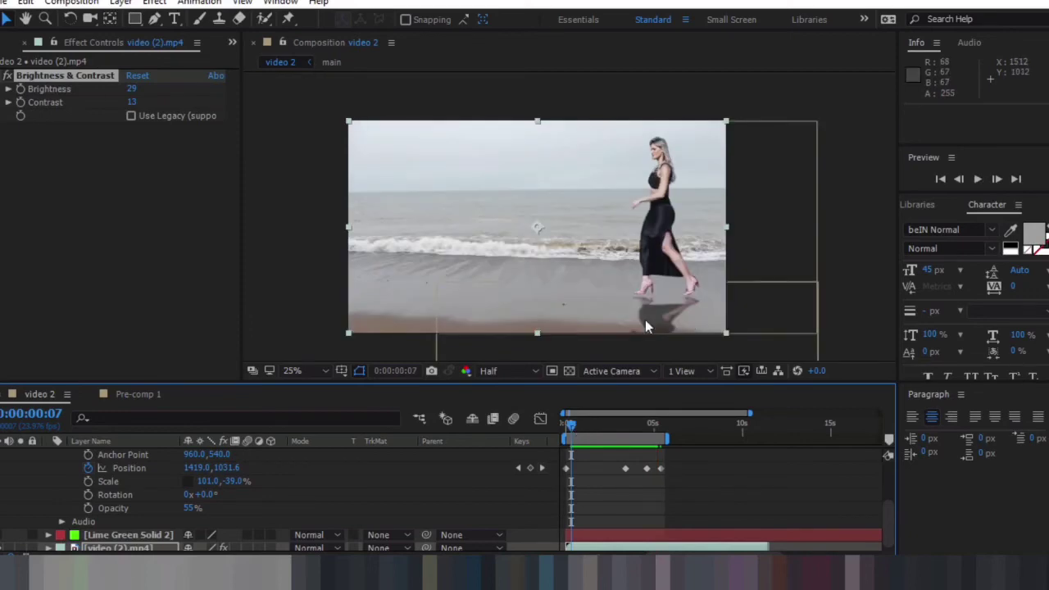
{"action": "scroll", "coordinate": [136, 542], "scroll_direction": "down", "scroll_amount": 1}
{"action": "scroll", "coordinate": [134, 529], "scroll_direction": "up", "scroll_amount": 3}
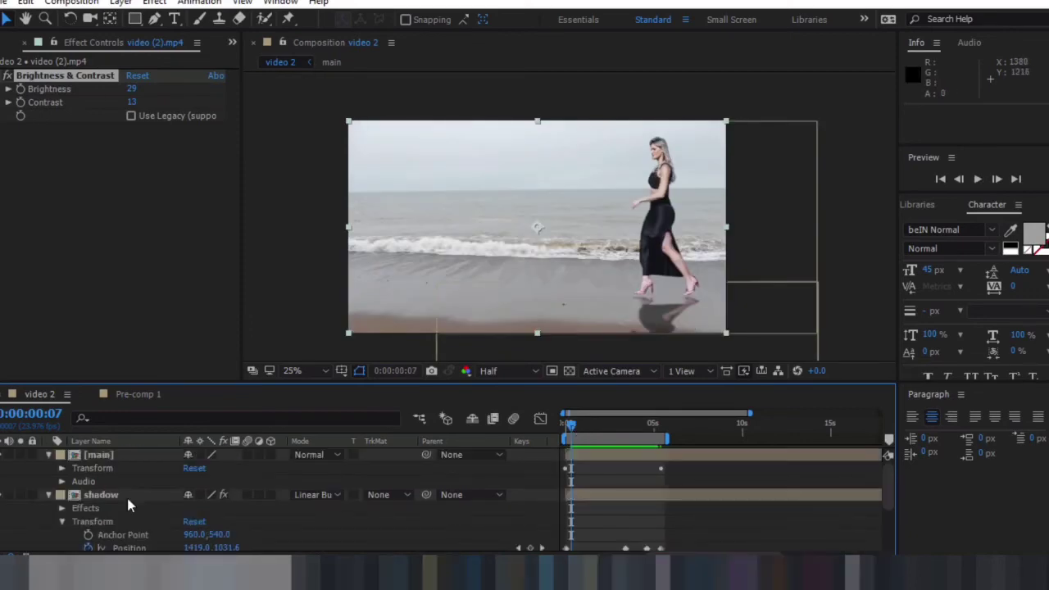
{"action": "left_click", "coordinate": [126, 494]}
{"action": "left_click", "coordinate": [120, 2]}
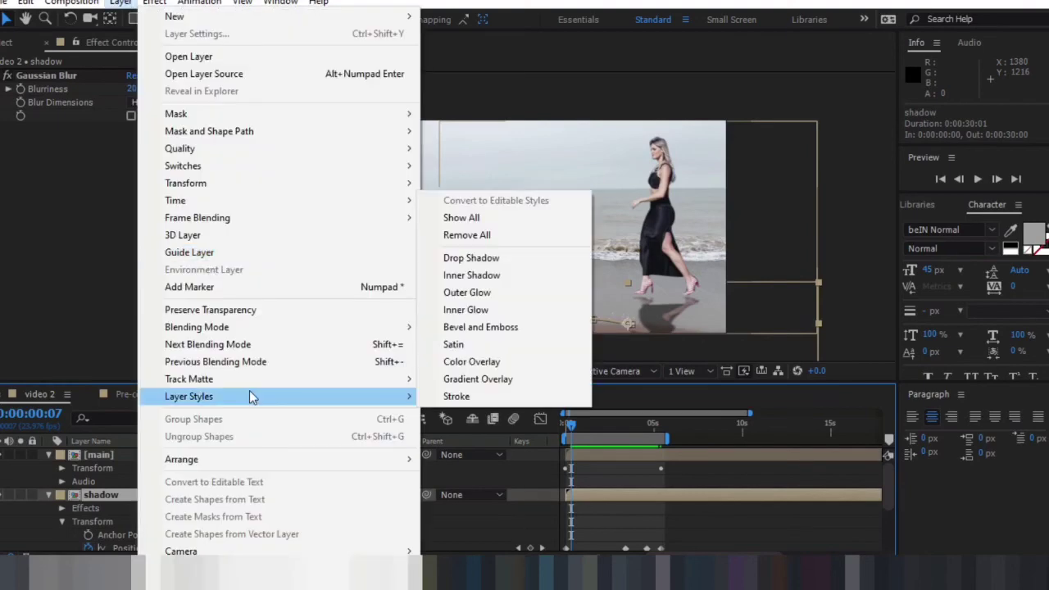
{"action": "left_click", "coordinate": [549, 429]}
{"action": "scroll", "coordinate": [239, 518], "scroll_direction": "down", "scroll_amount": 3}
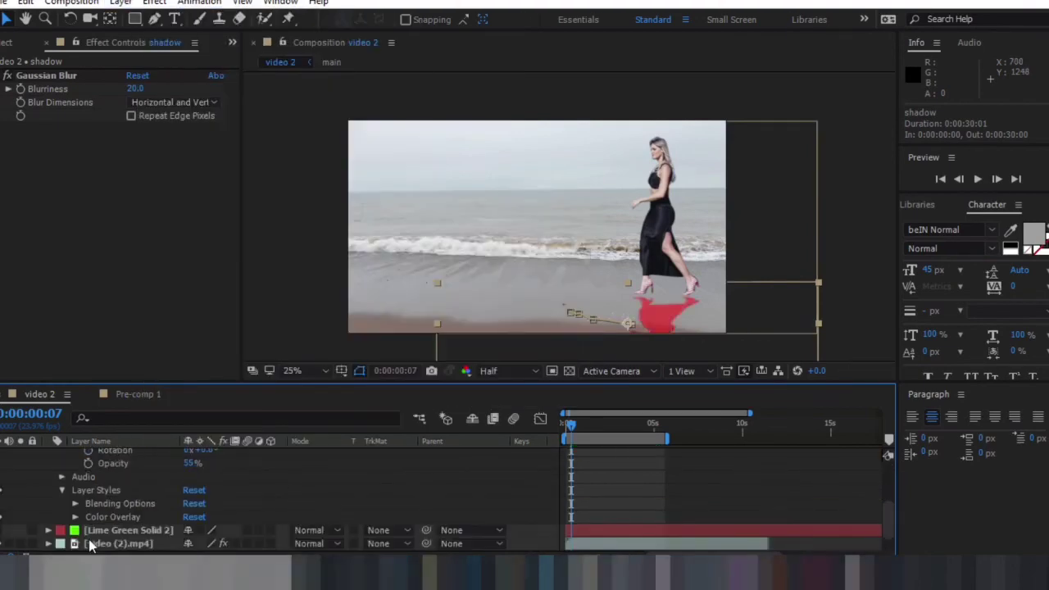
{"action": "left_click", "coordinate": [75, 503]}
{"action": "left_click", "coordinate": [192, 530]}
{"action": "left_click", "coordinate": [546, 511]}
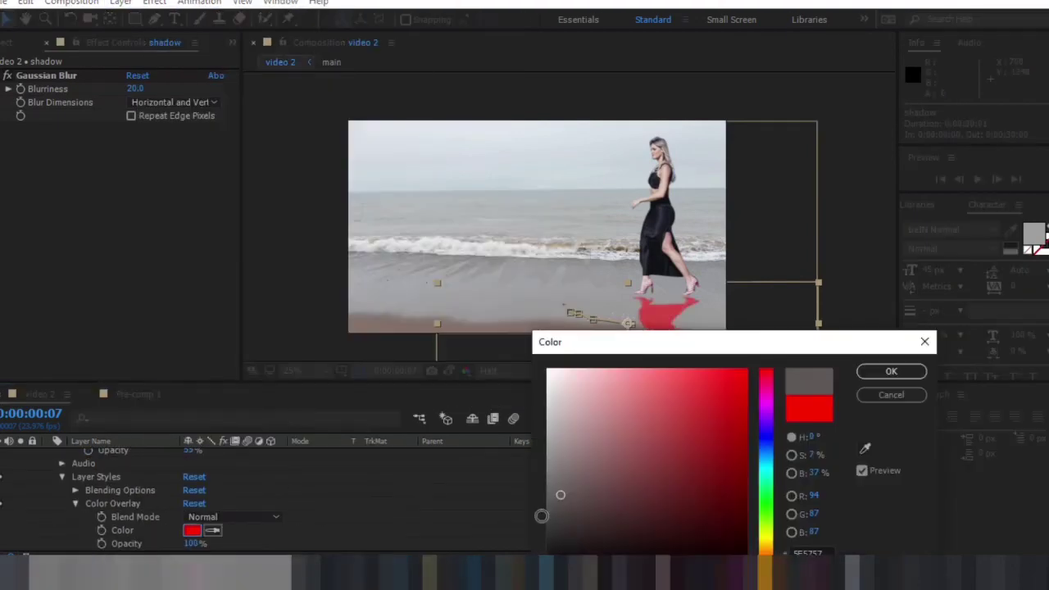
{"action": "left_click", "coordinate": [890, 370]}
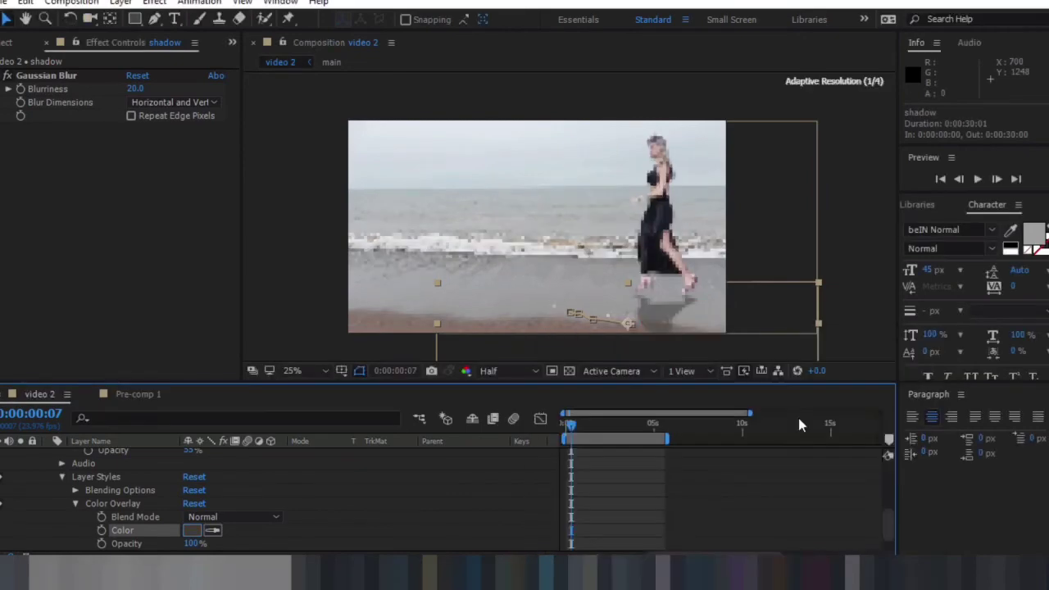
- Raise the shadow's Gaussian Blur Blurriness to 28.7
{"action": "left_click", "coordinate": [721, 351]}
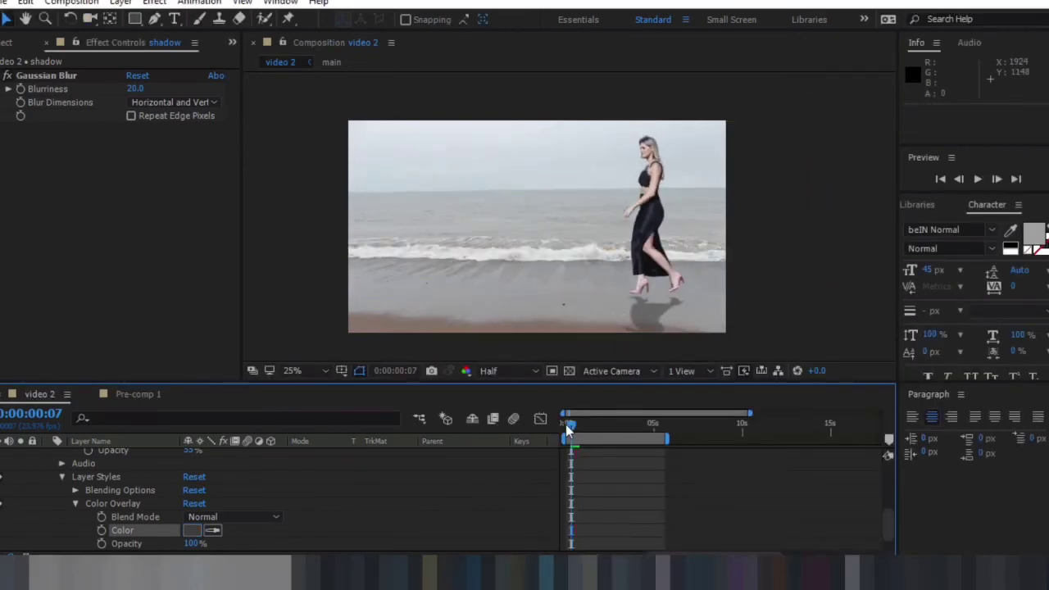
{"action": "left_click_drag", "start_coordinate": [136, 88], "coordinate": [181, 159]}
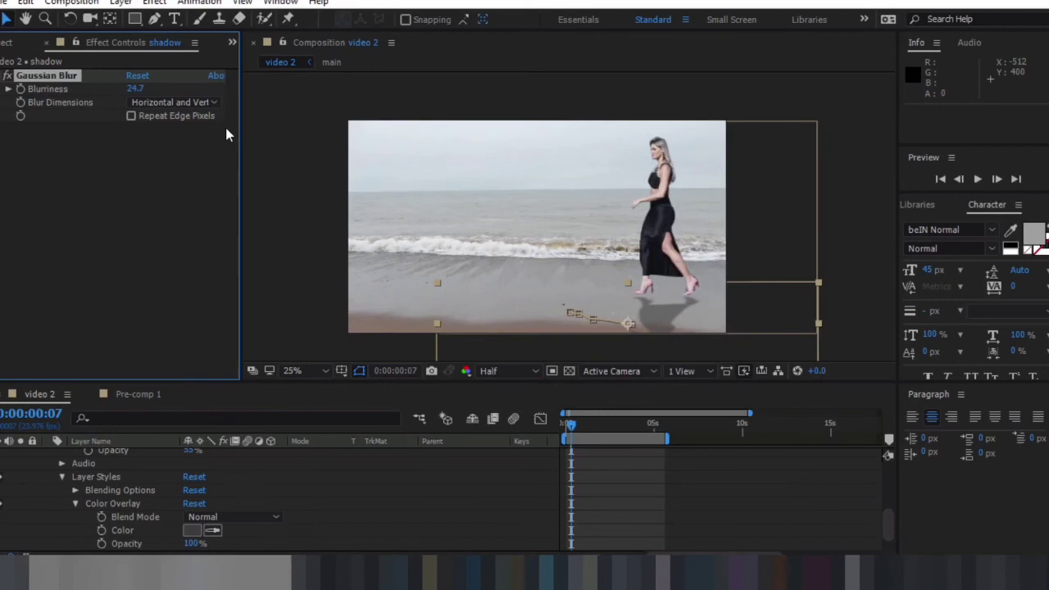
{"action": "left_click_drag", "start_coordinate": [135, 89], "coordinate": [168, 88]}
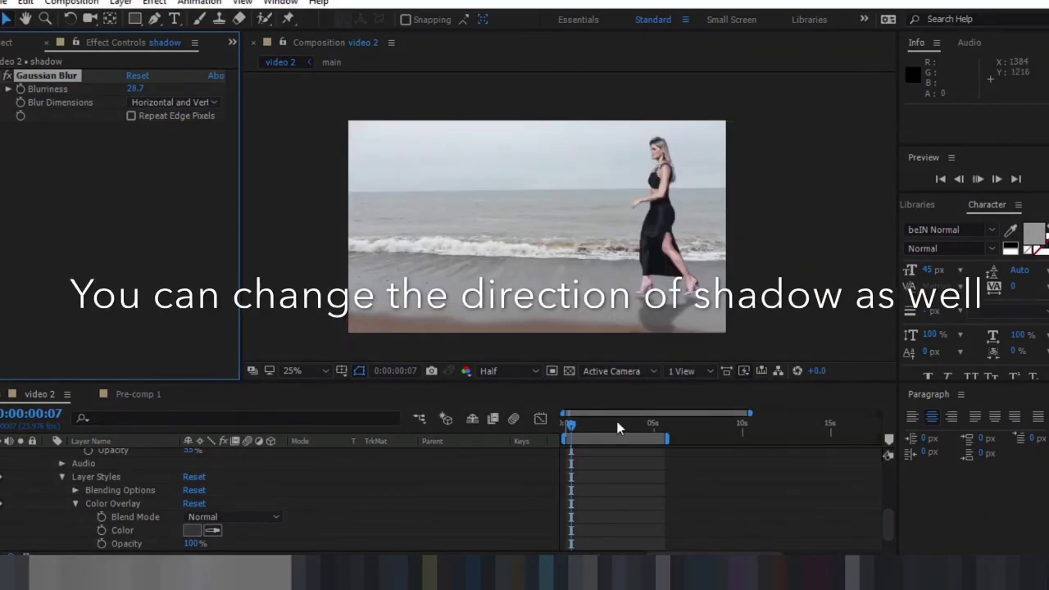
- Stop playback and add a new mask to the shadow layer
{"action": "left_click", "coordinate": [568, 423]}
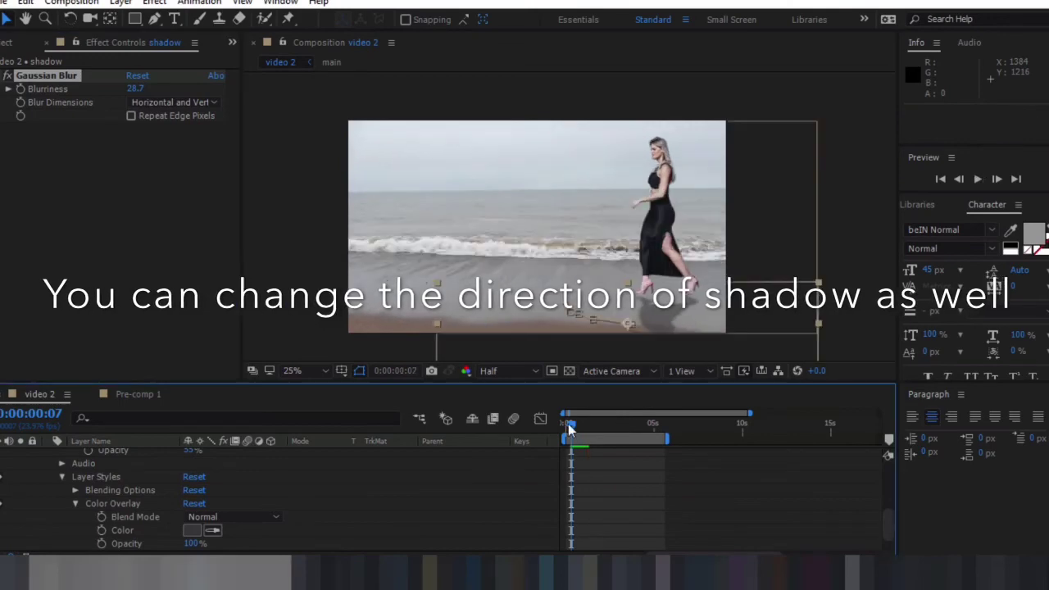
{"action": "scroll", "coordinate": [67, 498], "scroll_direction": "up", "scroll_amount": 5}
{"action": "left_click", "coordinate": [90, 495]}
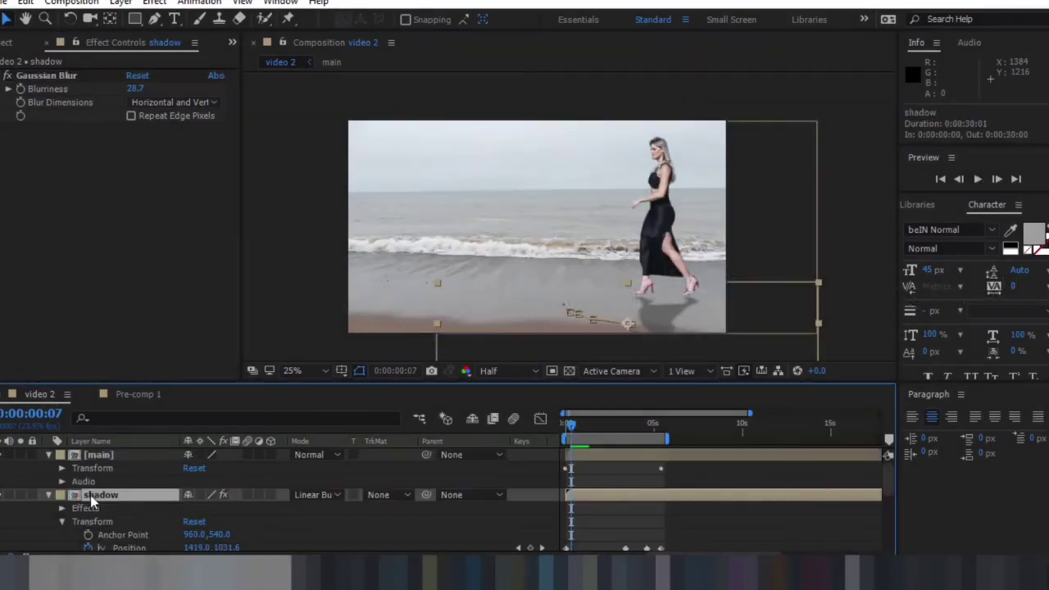
{"action": "right_click", "coordinate": [90, 495]}
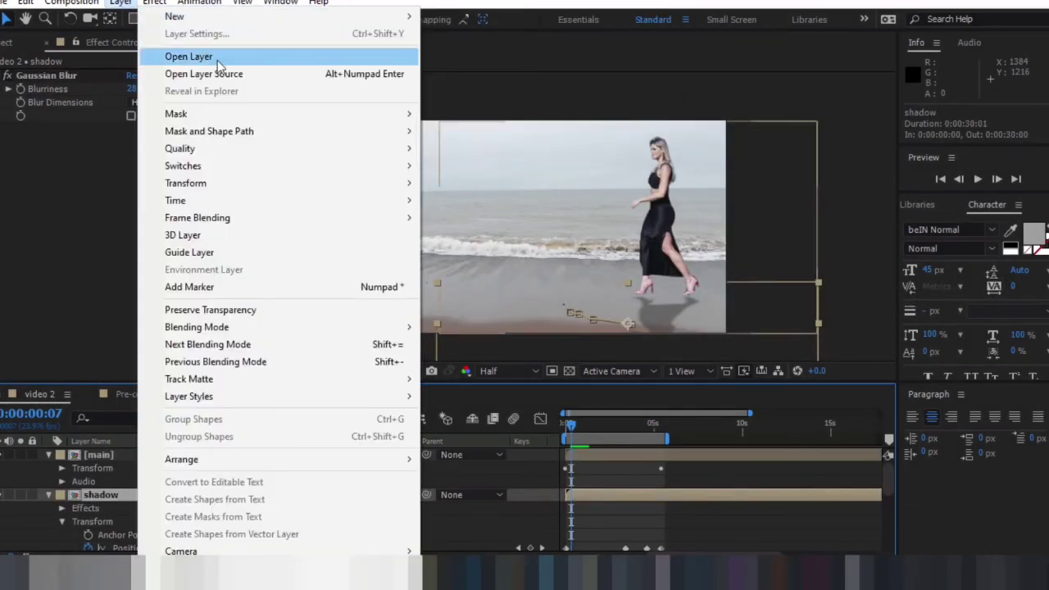
{"action": "left_click", "coordinate": [457, 114]}
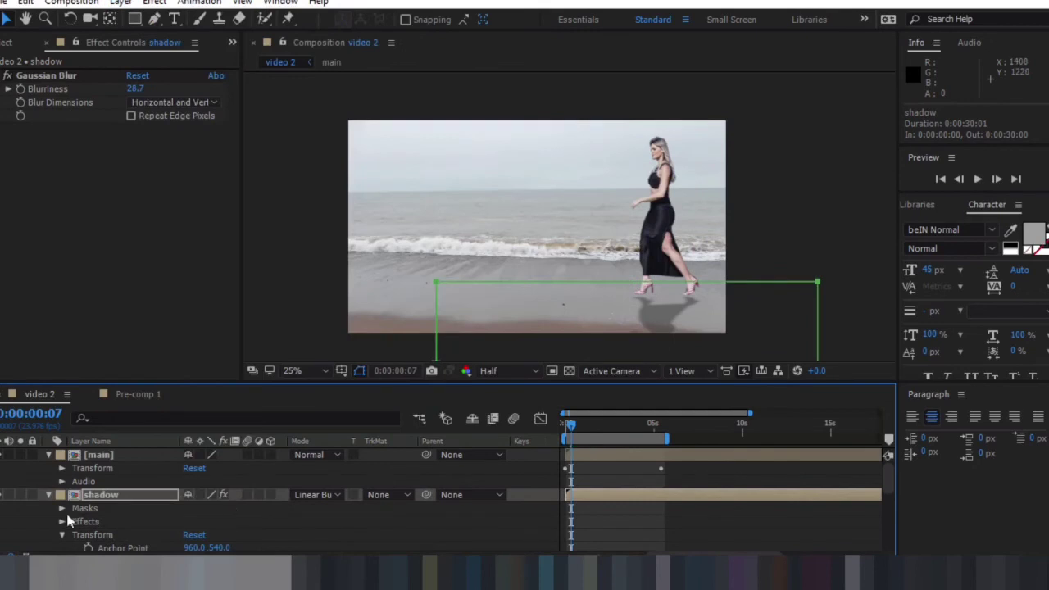
- Inspect the adjustment layer in the main precomp, then return to the video 2 composition
{"action": "double_click", "coordinate": [98, 455]}
{"action": "left_click", "coordinate": [115, 456]}
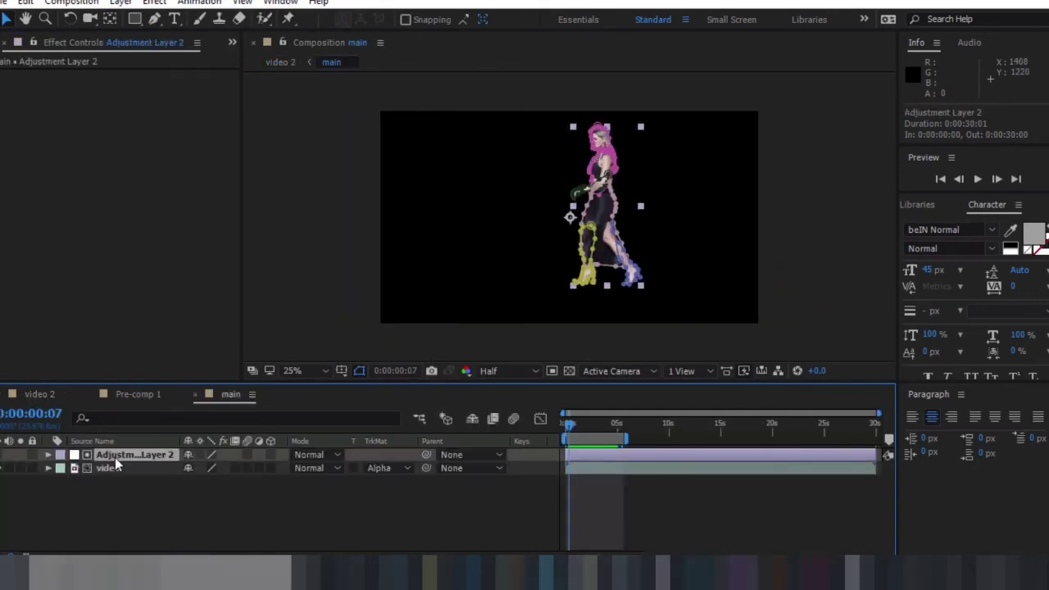
{"action": "left_click", "coordinate": [132, 392]}
{"action": "left_click", "coordinate": [39, 395]}
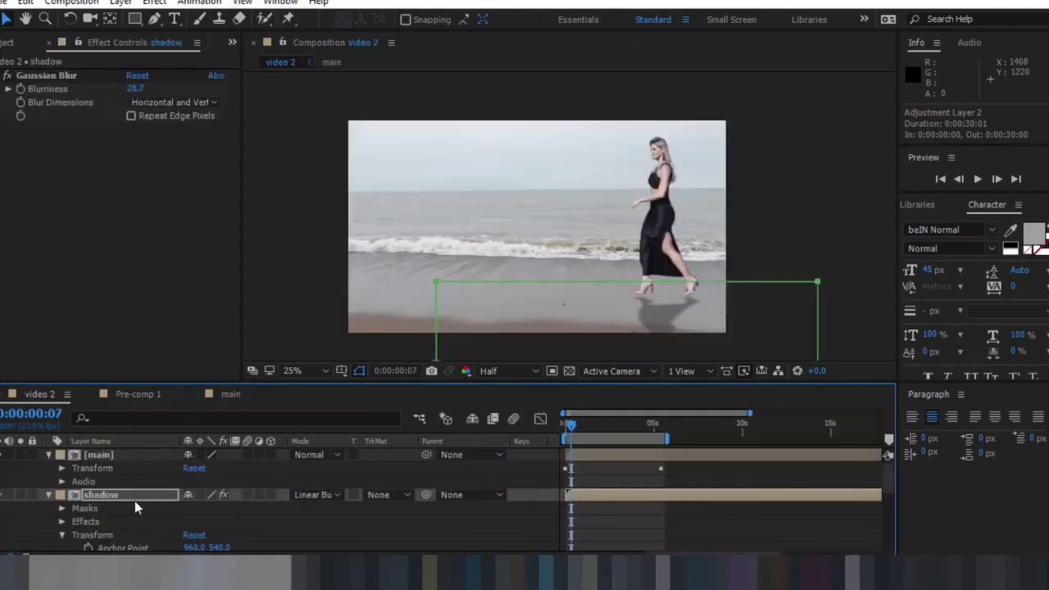
- Set the shadow's Mask 1 feather to 1000 pixels
{"action": "left_click", "coordinate": [61, 508]}
{"action": "scroll", "coordinate": [192, 524], "scroll_direction": "down", "scroll_amount": 1}
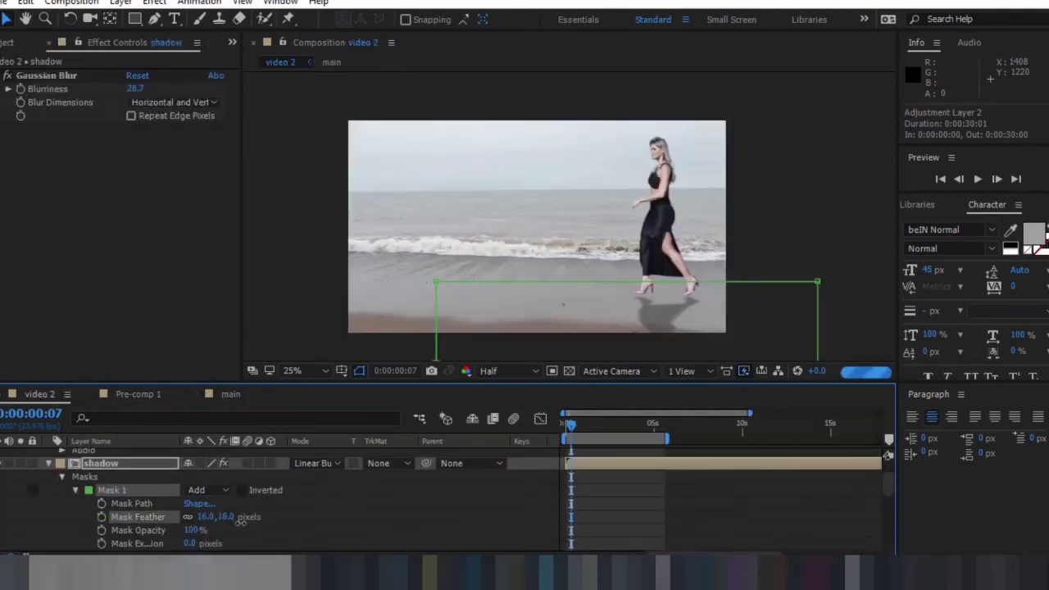
{"action": "left_click_drag", "start_coordinate": [240, 523], "coordinate": [255, 521]}
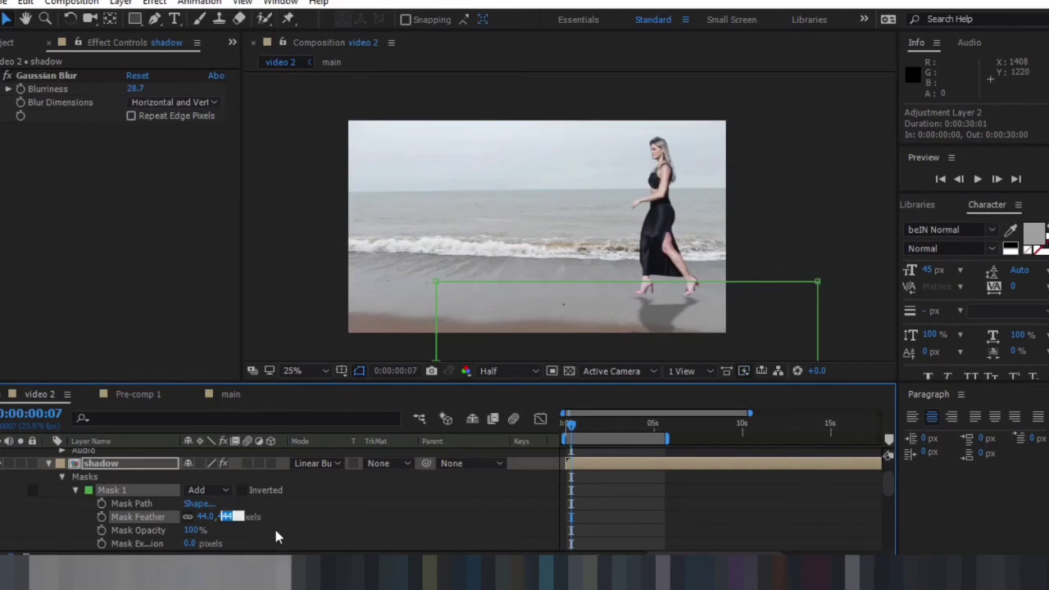
{"action": "left_click", "coordinate": [232, 517]}
{"action": "type", "text": "250"}
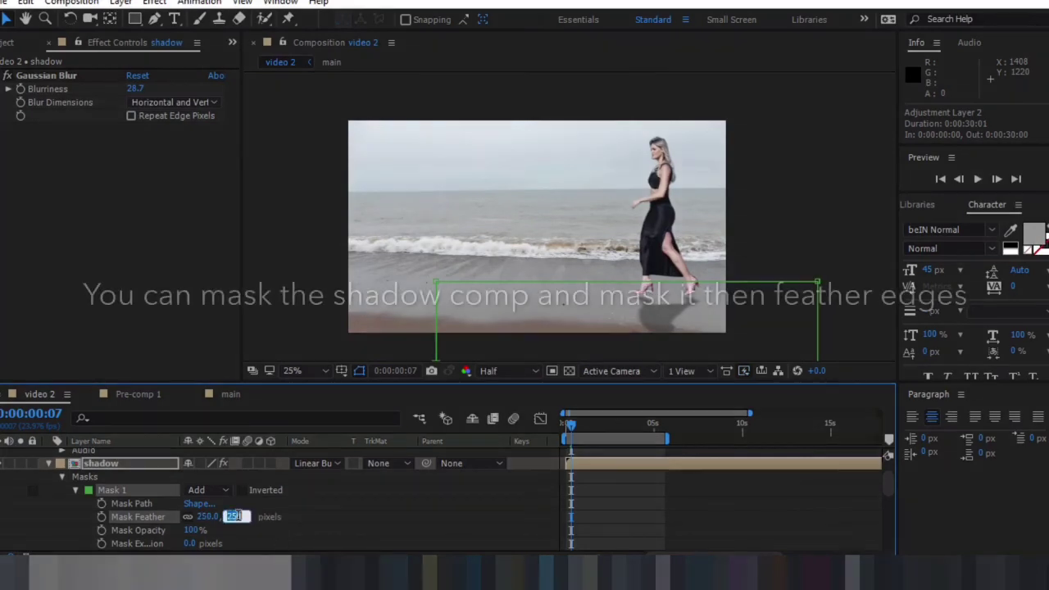
{"action": "type", "text": "350"}
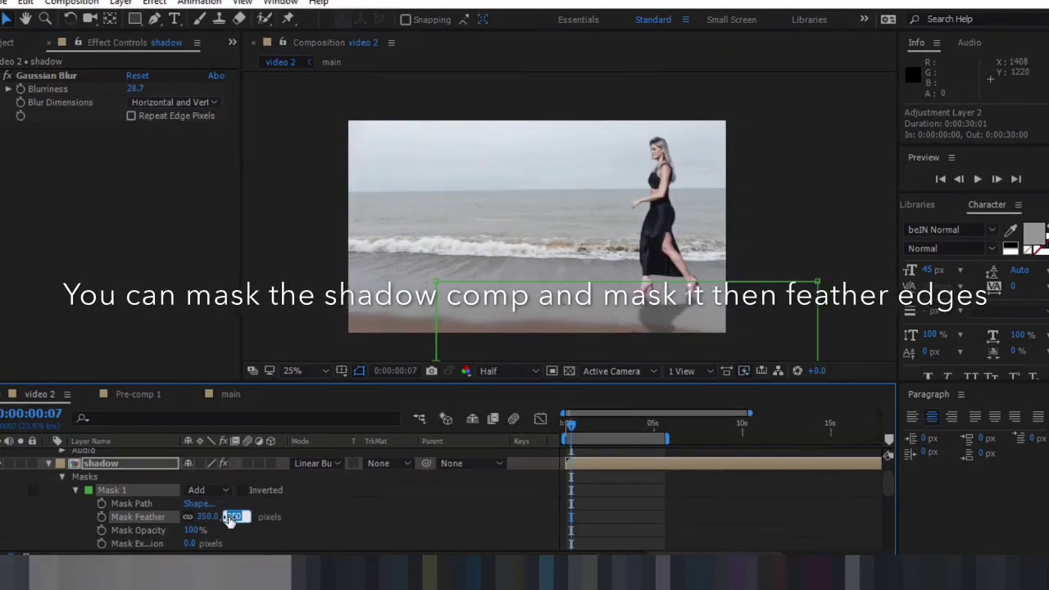
{"action": "type", "text": "1000"}
{"action": "key", "text": "Return"}
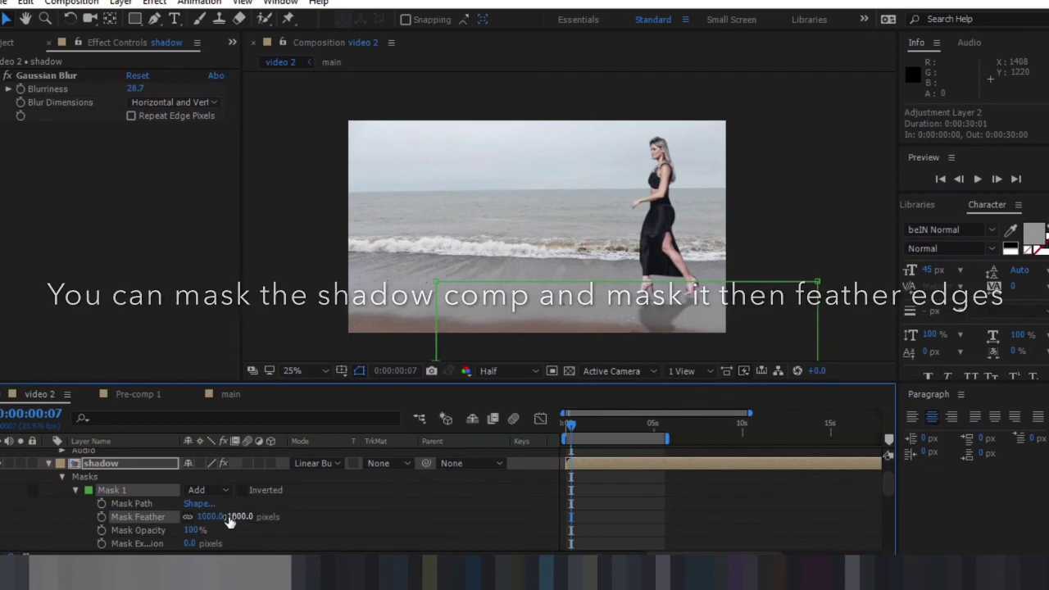
- Turn on Lime Green Solid 2's visibility and preview the woman over green
{"action": "left_click", "coordinate": [49, 463]}
{"action": "left_click", "coordinate": [86, 509]}
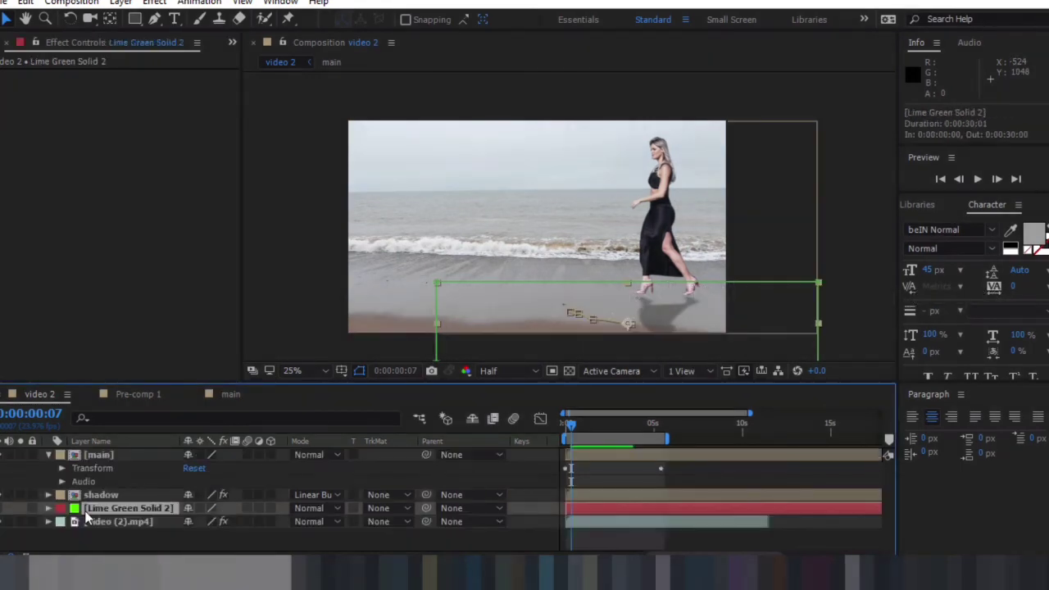
{"action": "left_click", "coordinate": [7, 508]}
{"action": "key", "text": "space"}
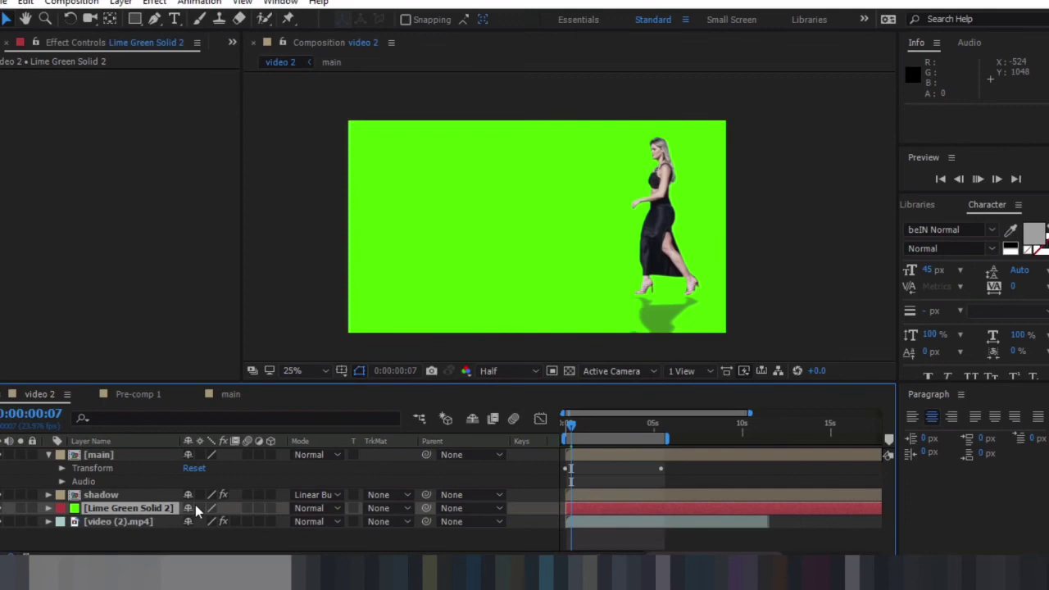